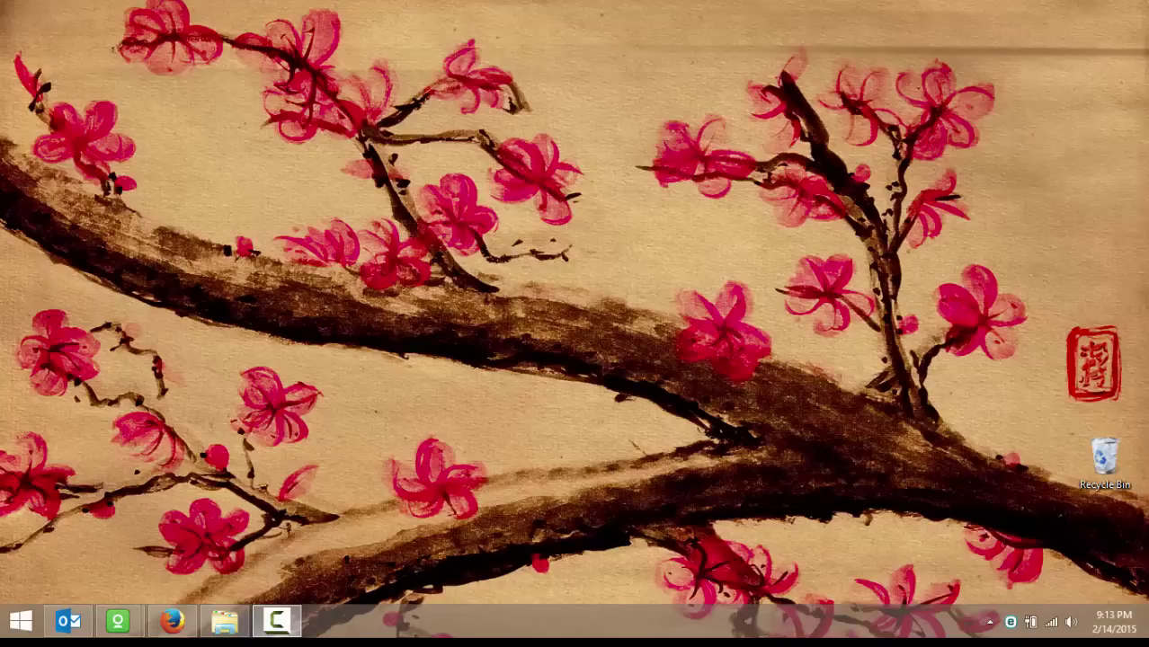
Step: In Outlook, preview the Sample Spreadsheet.xlsx attachment of the "Sample Spreadsheet" message, and switch to the Notes folder in File Explorer
click(69, 620)
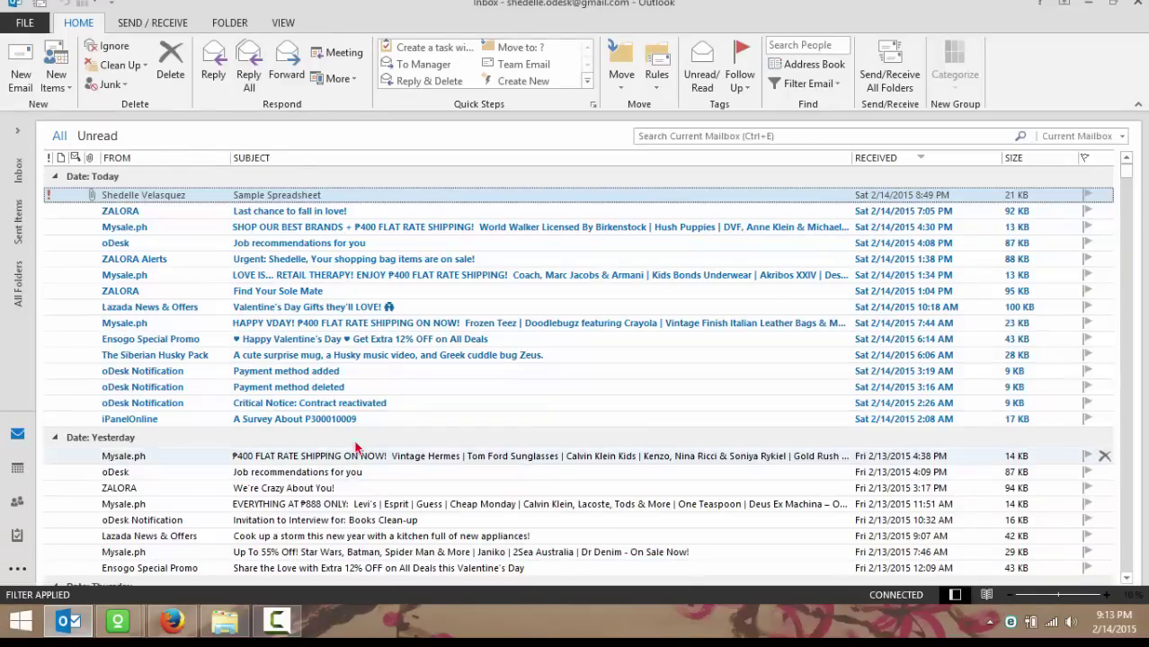
double_click(330, 196)
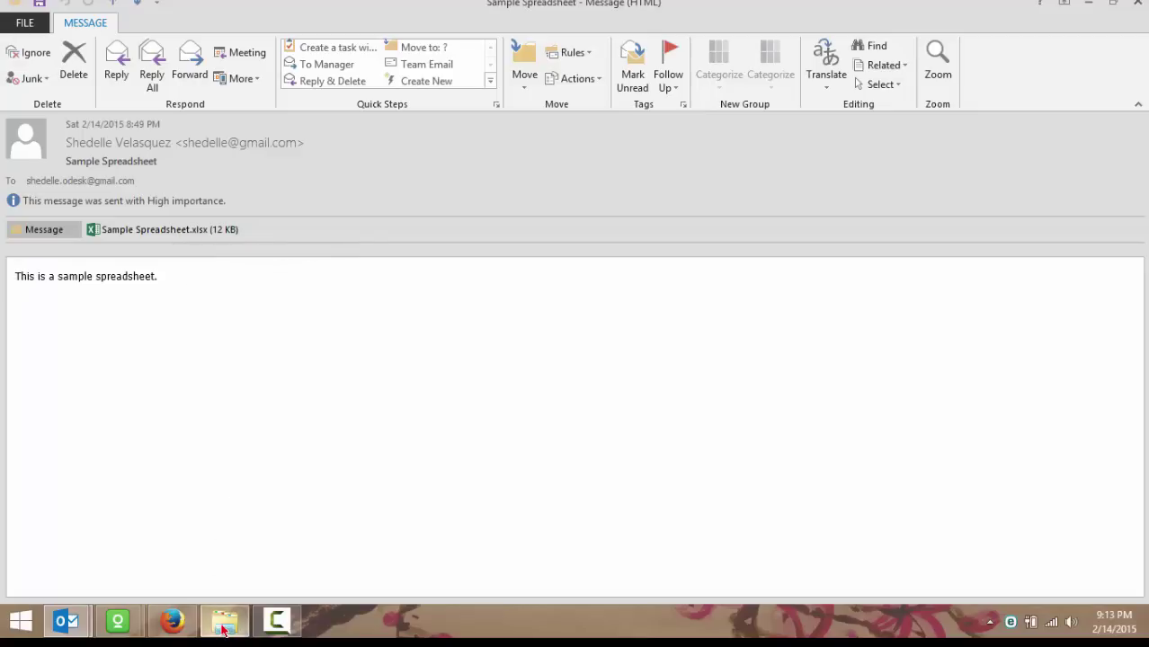
click(187, 232)
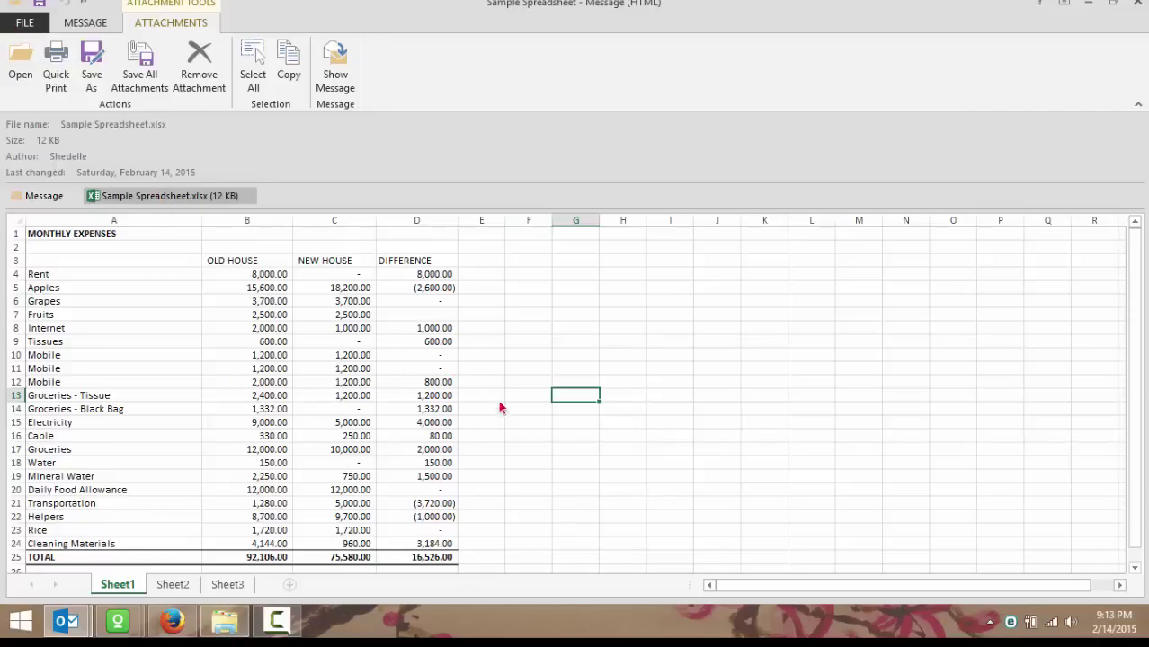
click(225, 621)
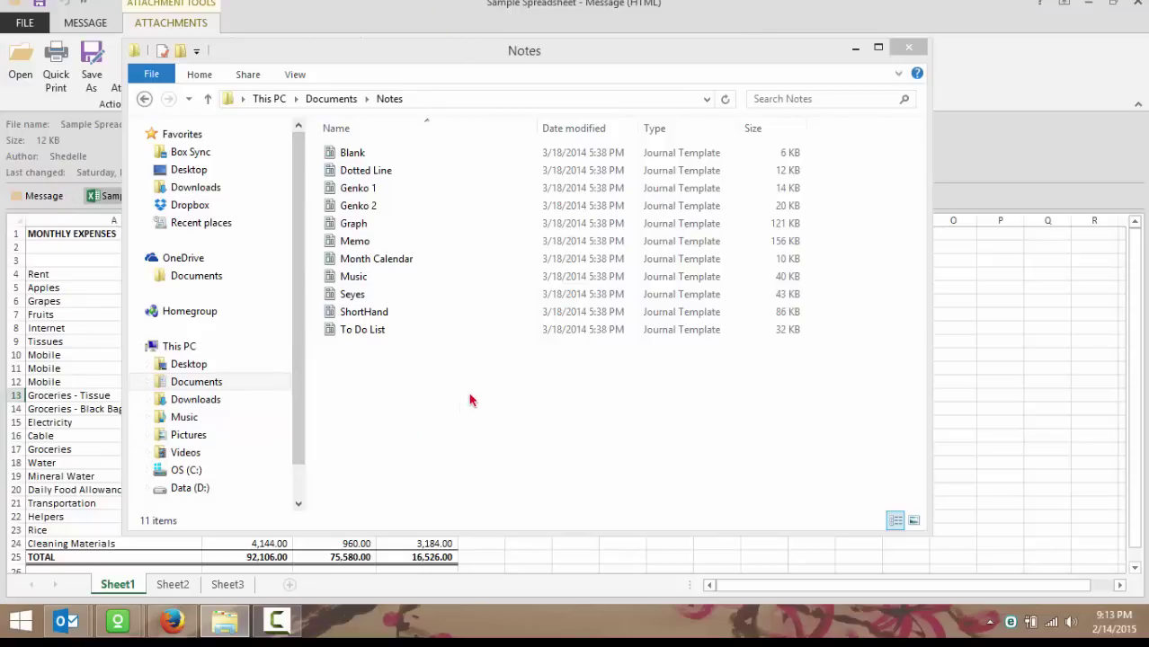
Step: Close all Outlook windows, cancel the information recovery, and start Outlook 2013 again
right_click(65, 631)
click(71, 577)
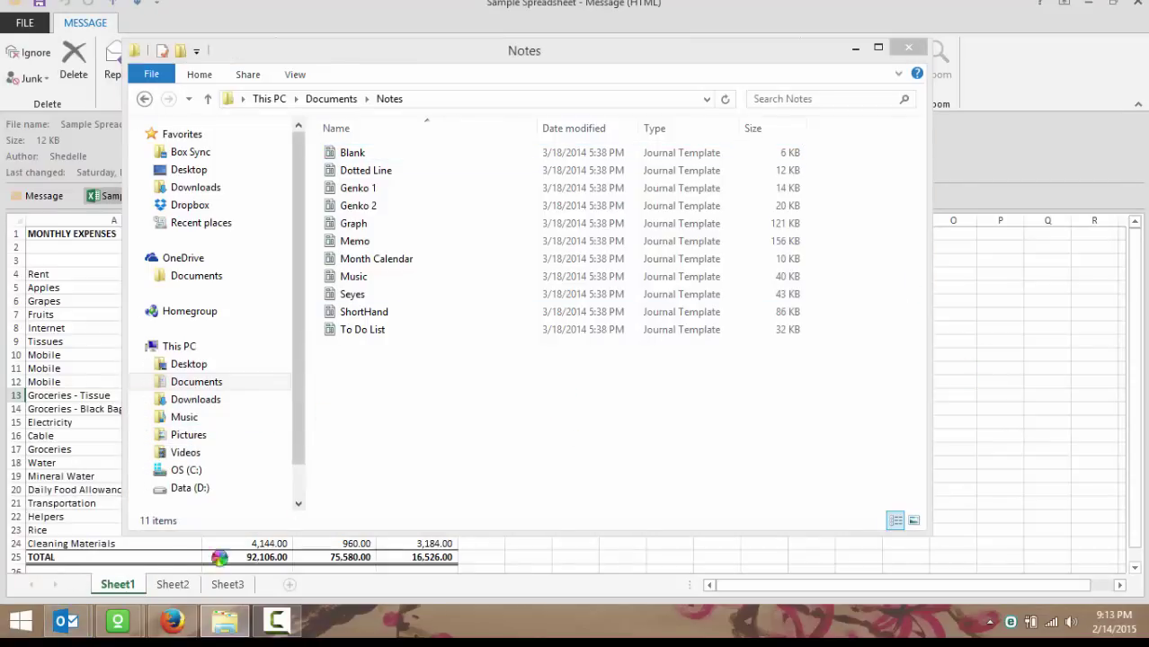
right_click(79, 620)
click(72, 575)
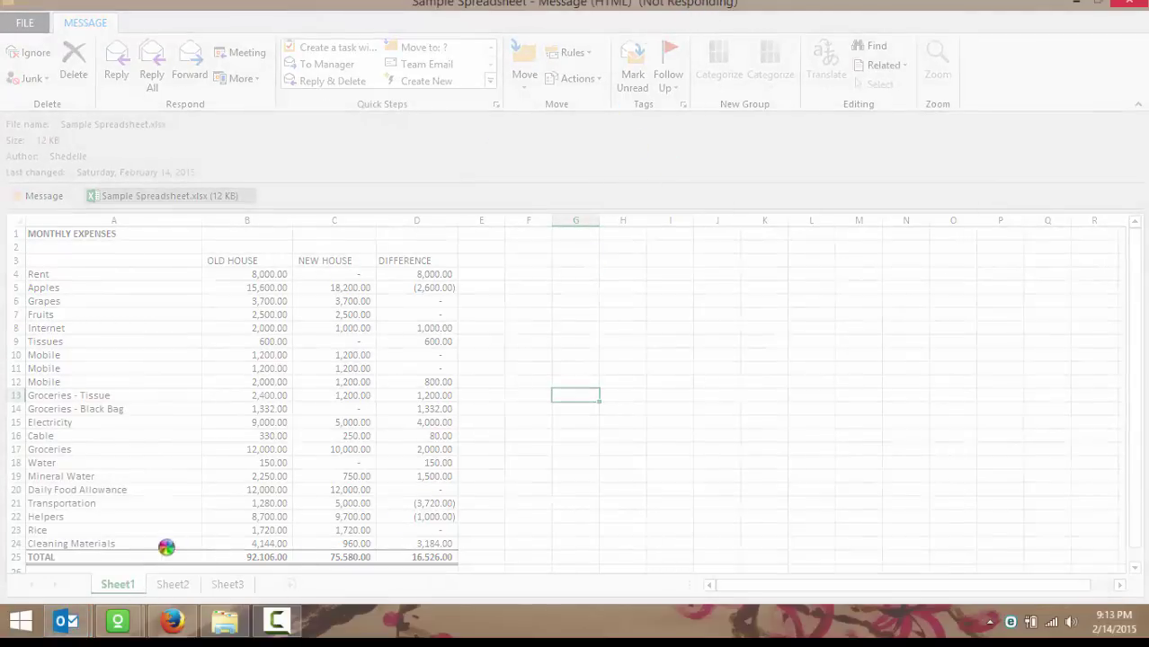
right_click(76, 613)
click(90, 575)
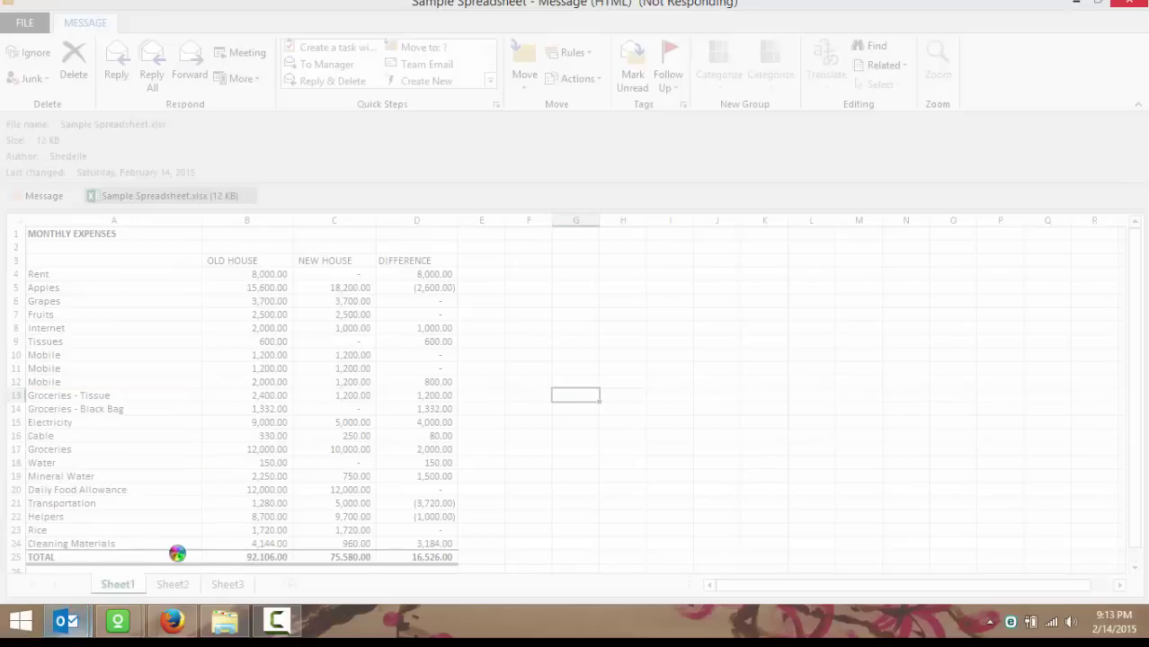
click(521, 347)
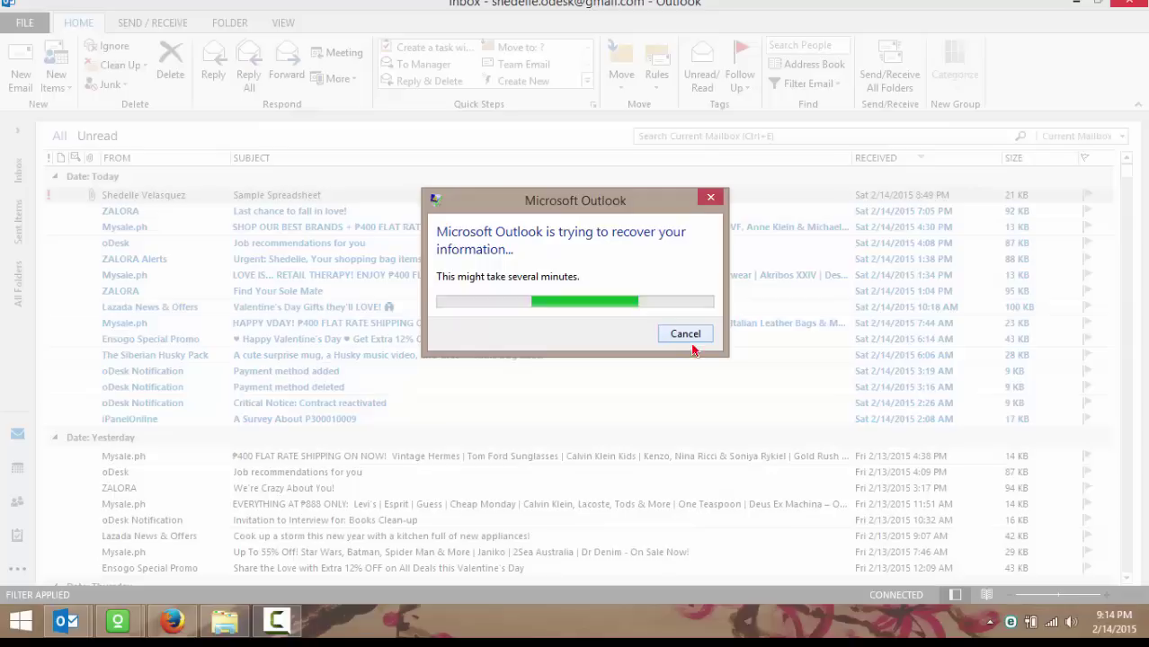
click(683, 336)
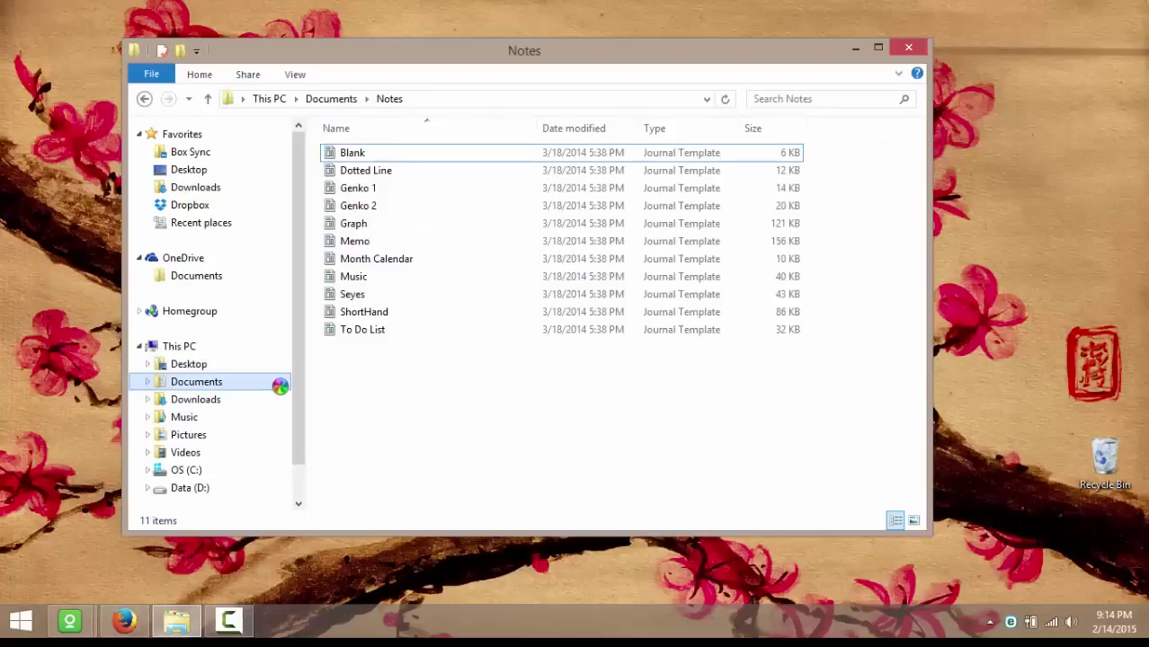
click(18, 622)
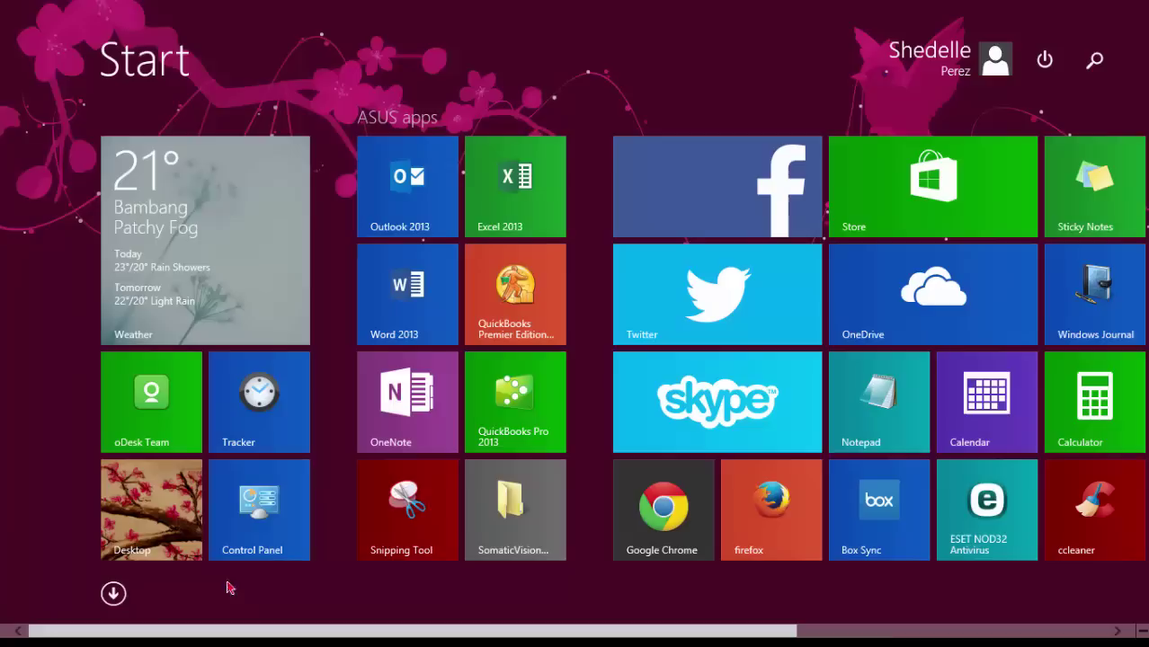
click(400, 212)
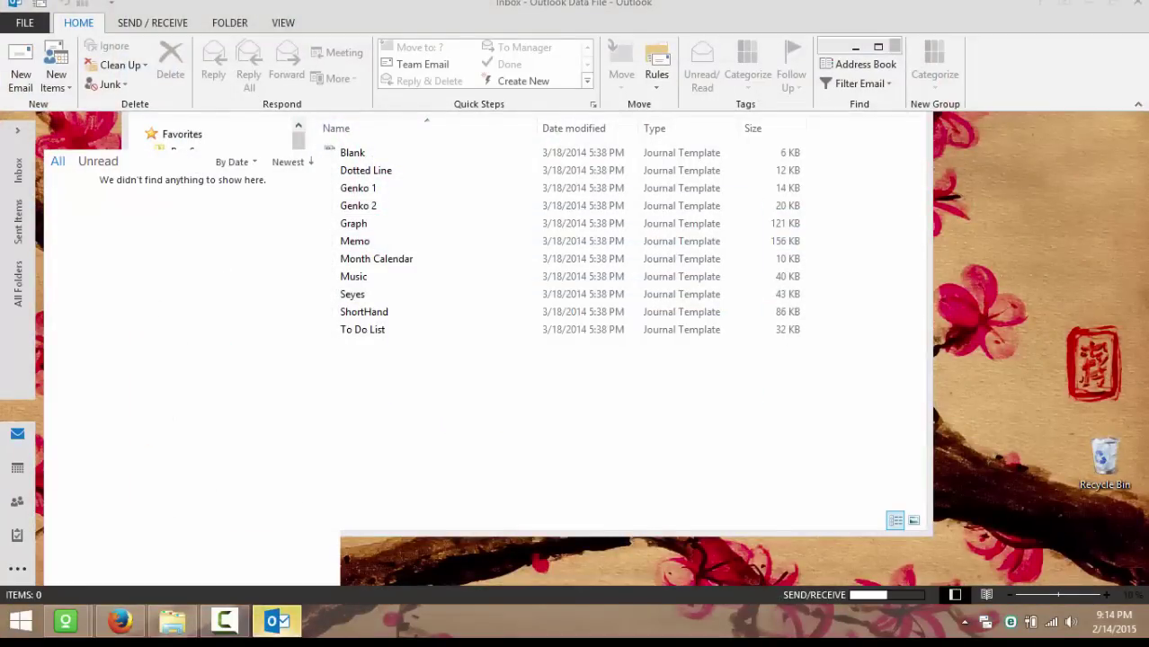
Step: Open the list of installed programs in Control Panel's Programs and Features
click(20, 622)
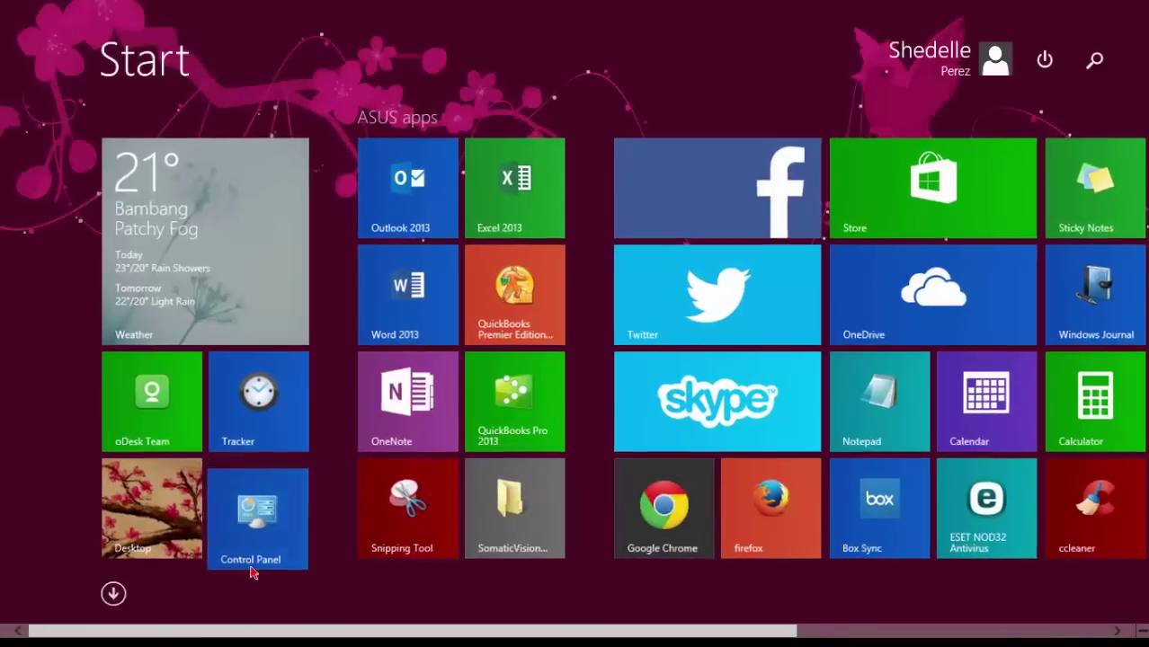
click(248, 547)
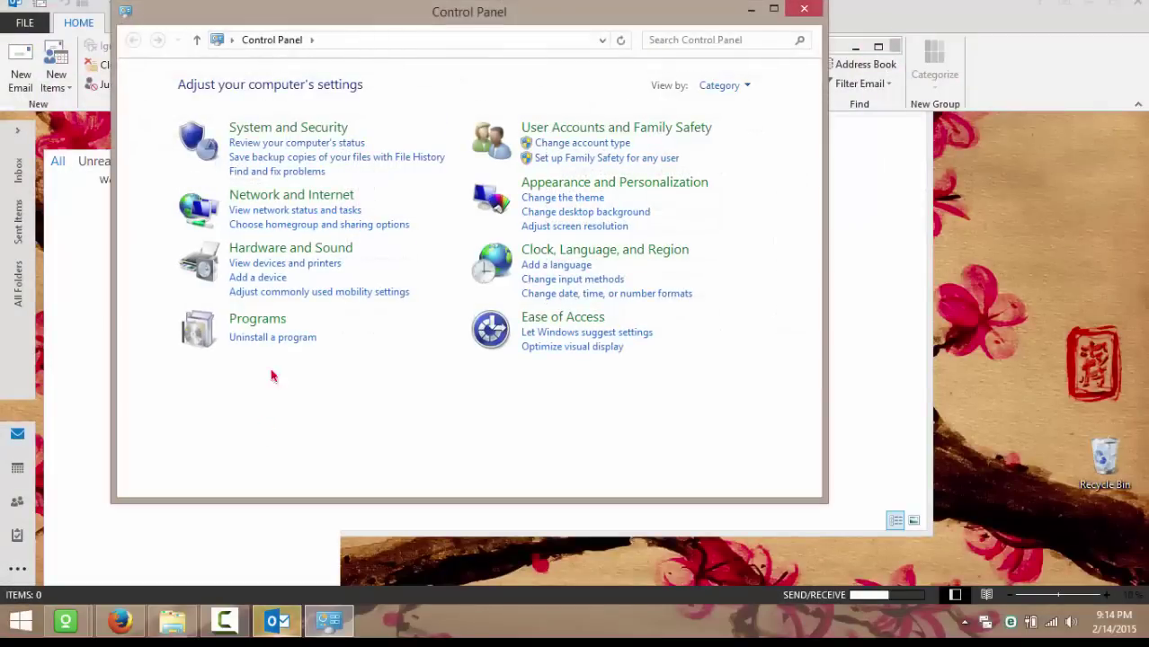
click(268, 321)
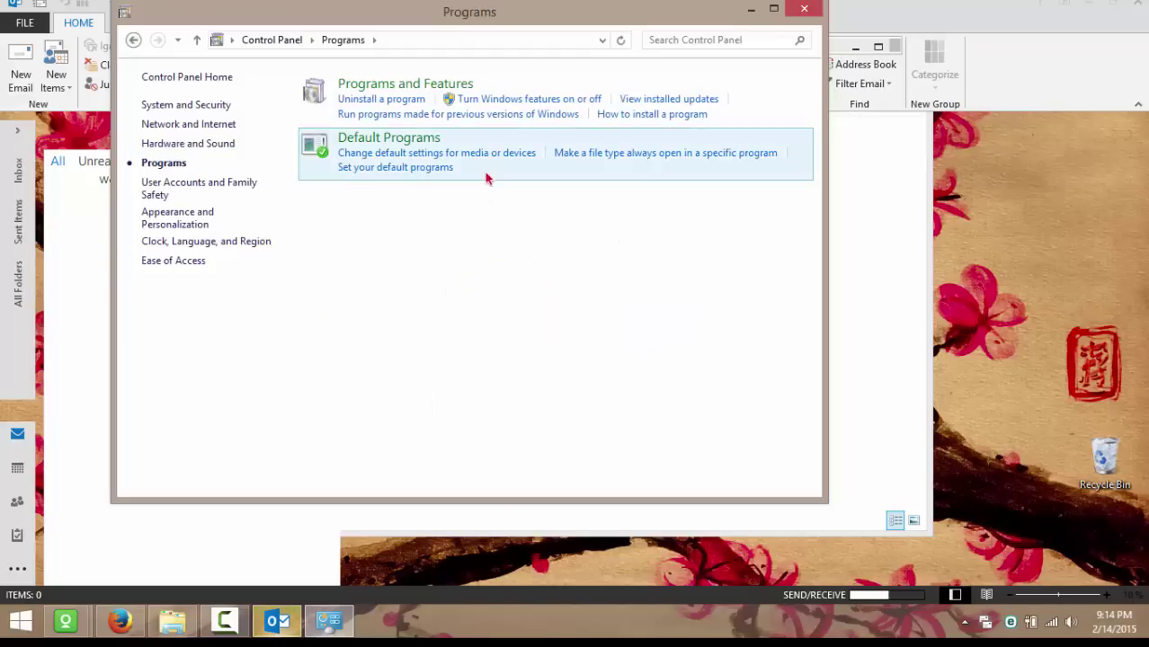
click(384, 101)
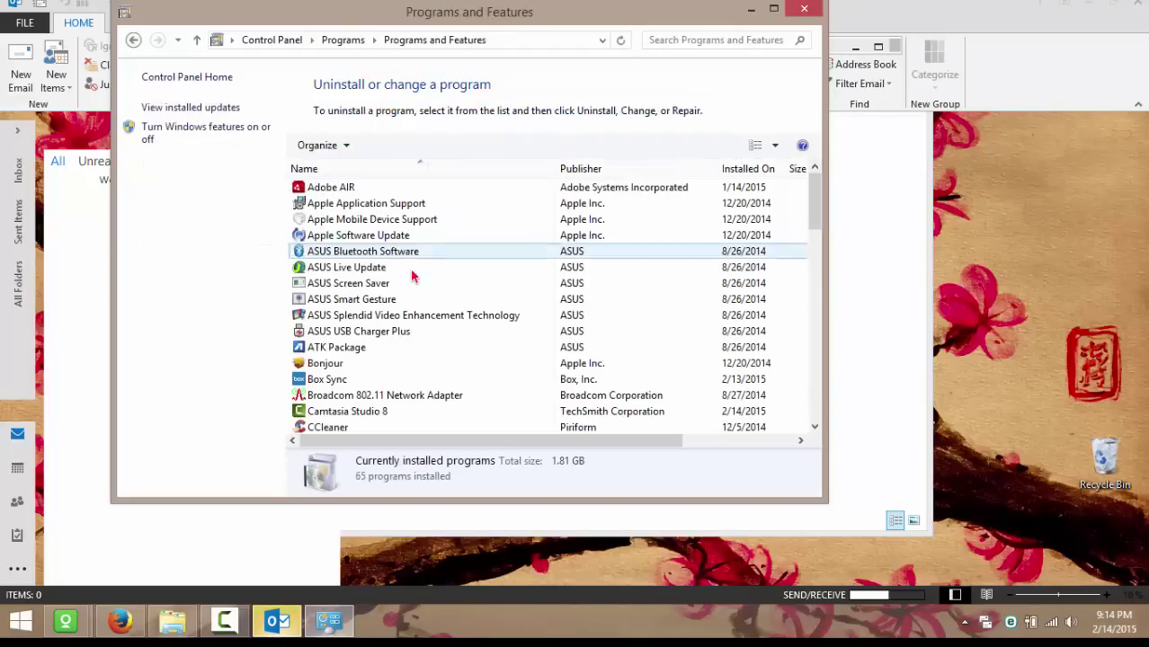
Step: View the repair options for Microsoft Office 365 - en-us, and close them and Control Panel without running a repair
scroll(480, 285, down, 10)
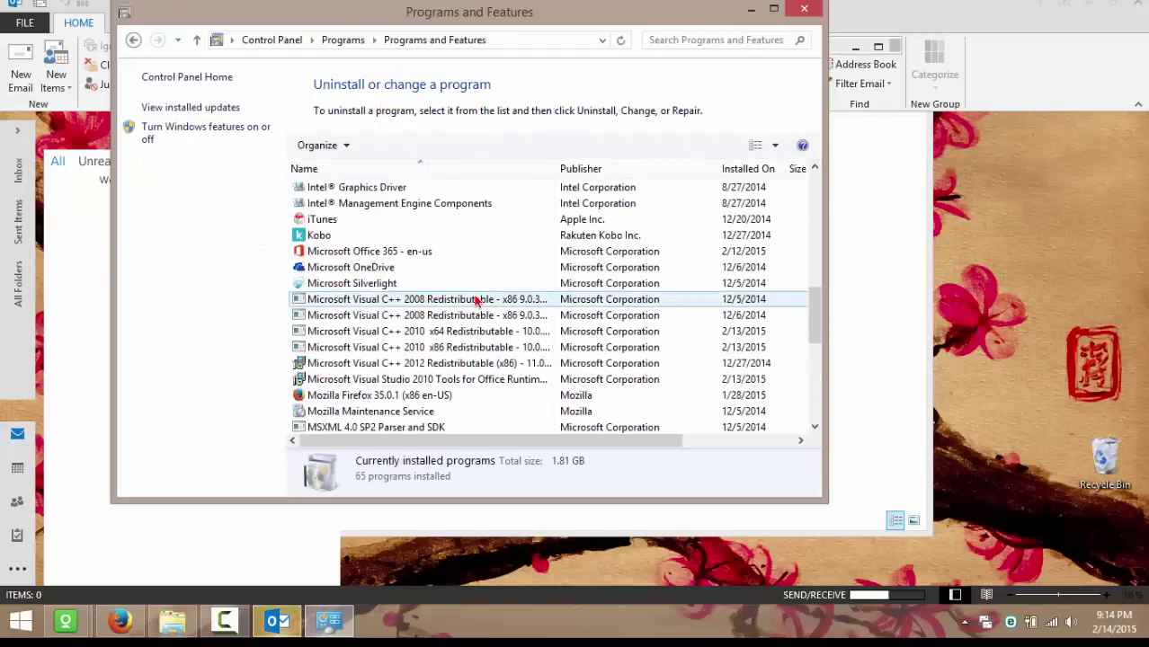
scroll(459, 312, down, 2)
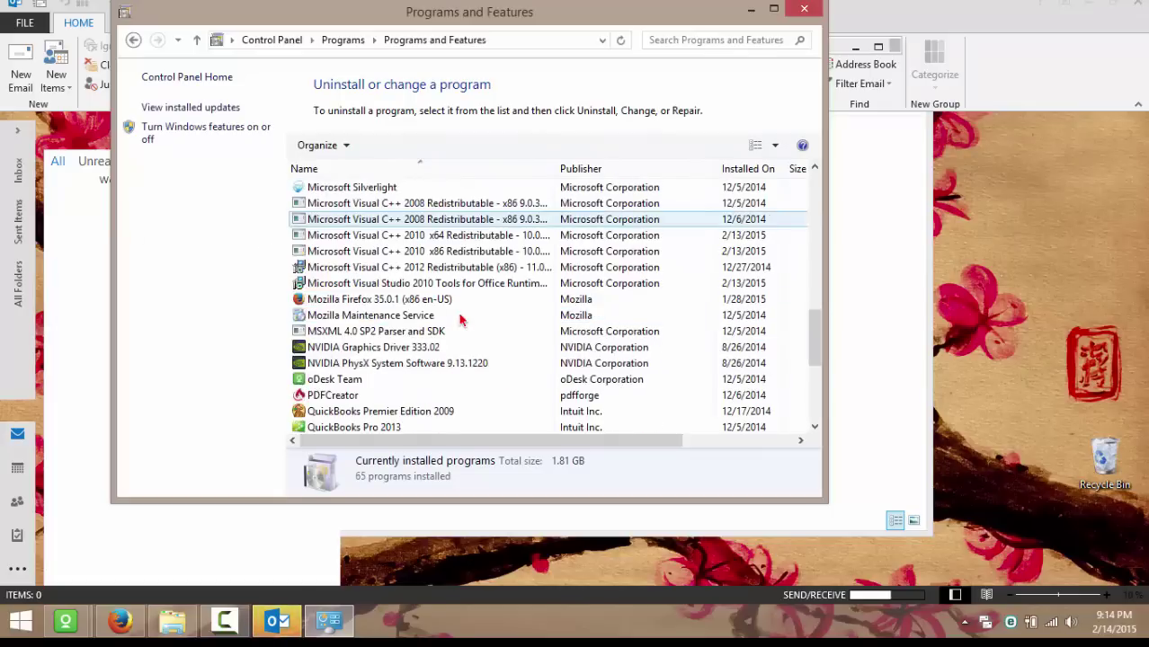
scroll(390, 315, up, 2)
click(442, 260)
right_click(441, 258)
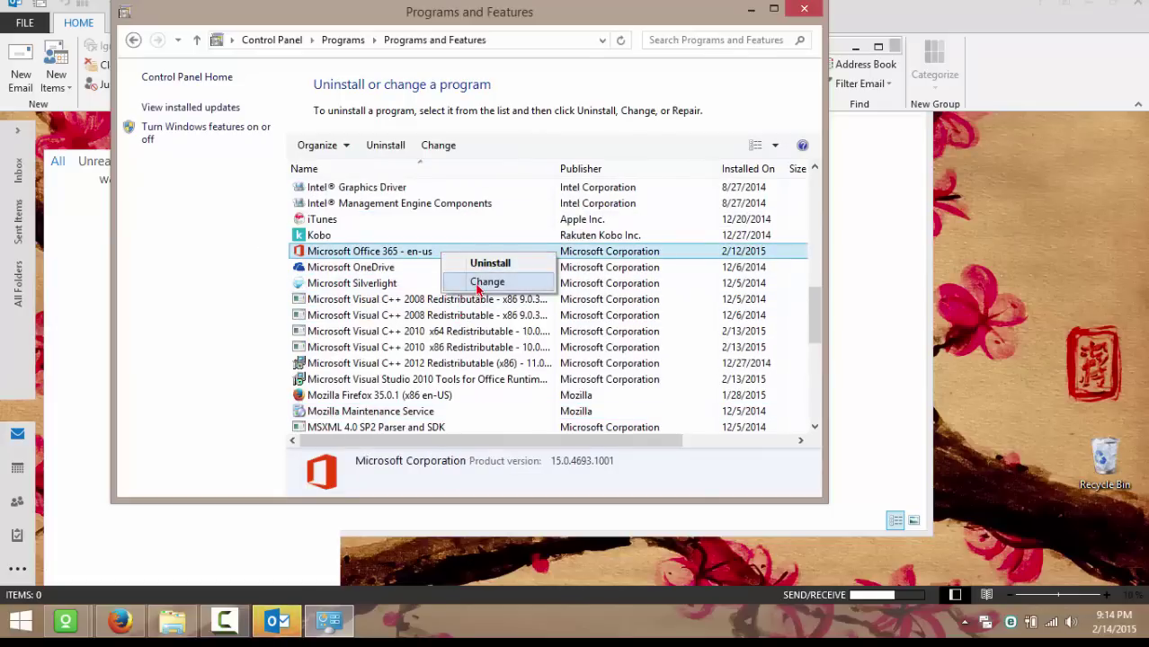
click(478, 284)
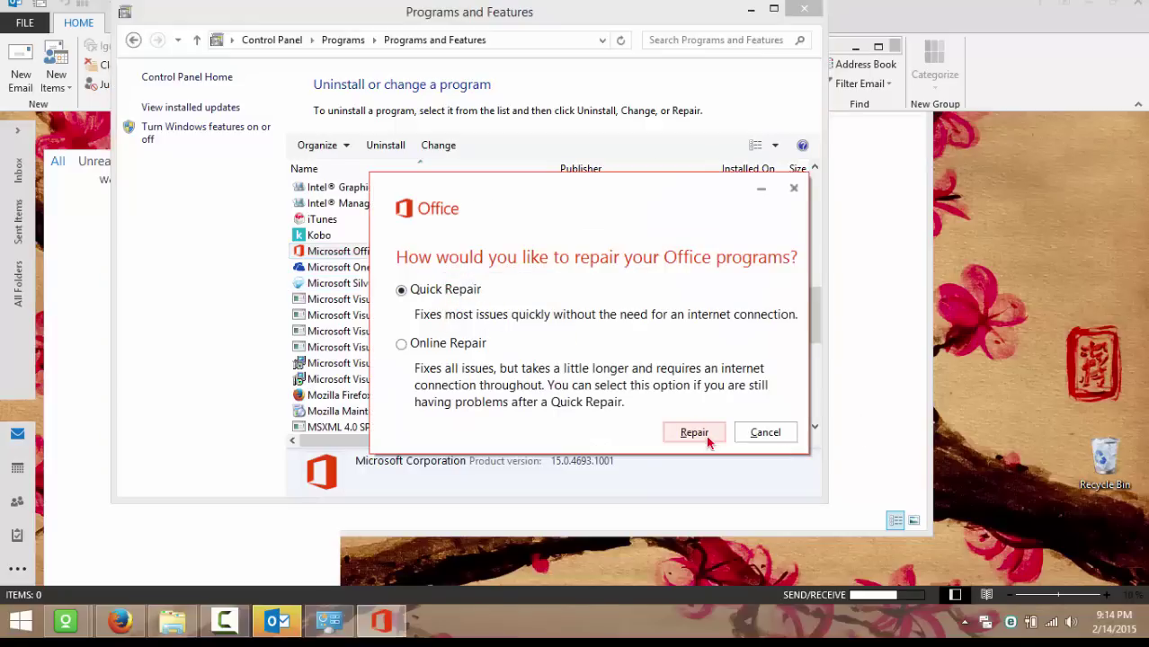
click(794, 188)
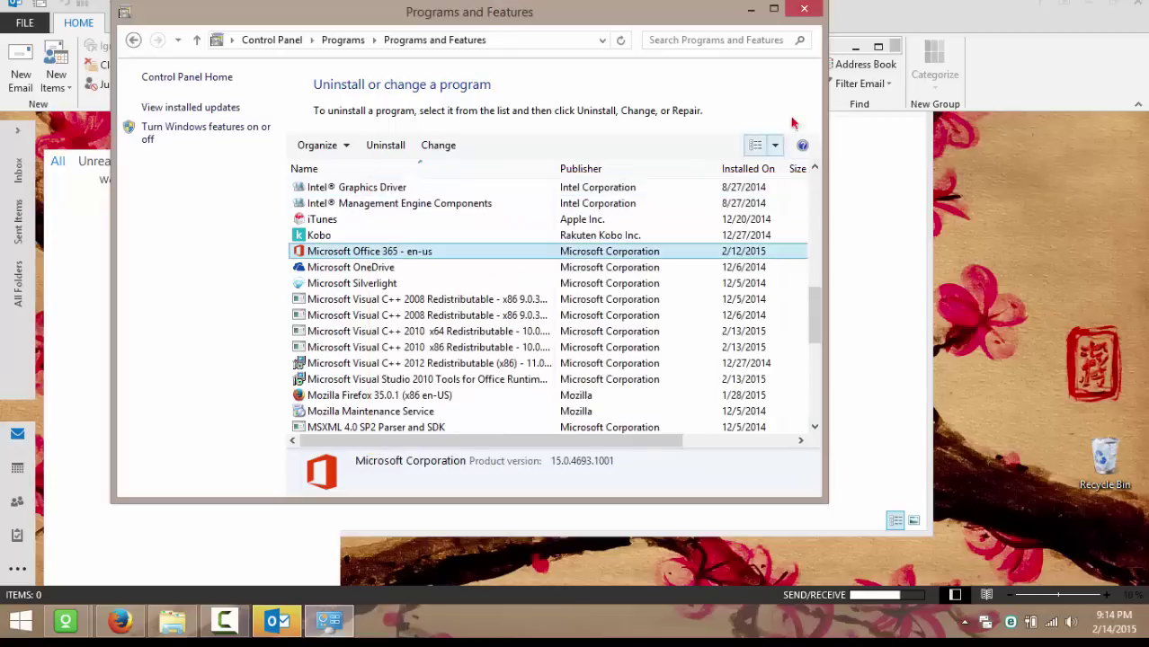
click(803, 12)
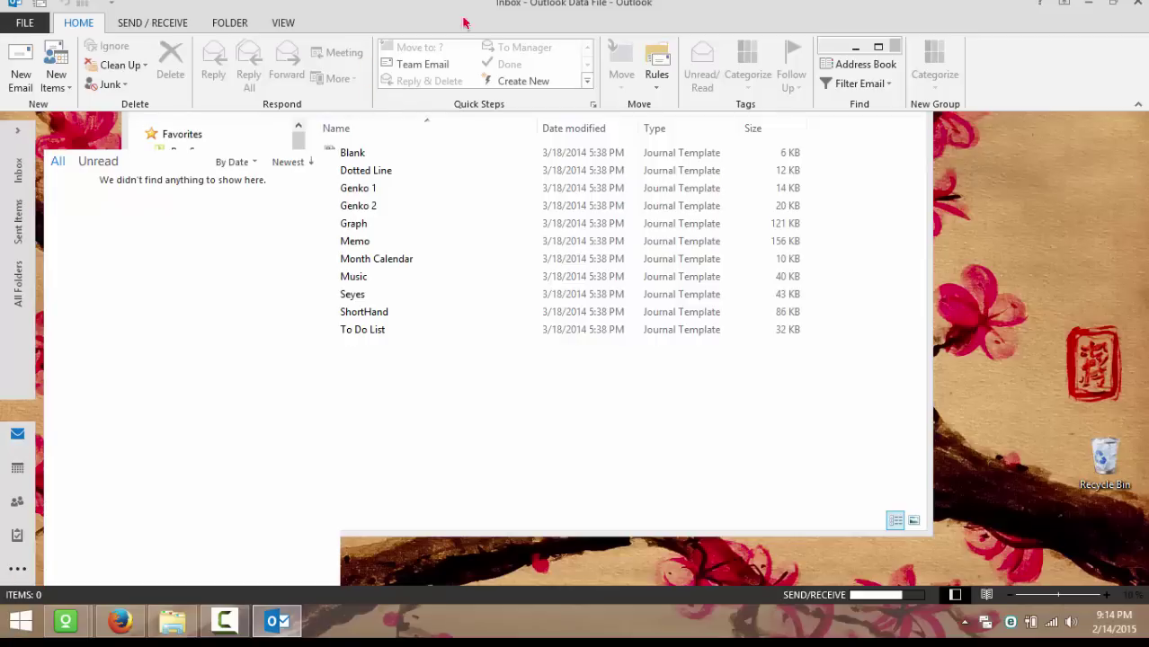
Step: Minimize Outlook and the Notes folder window, and bring Outlook back up with the e-mail account's Inbox displayed
click(1088, 5)
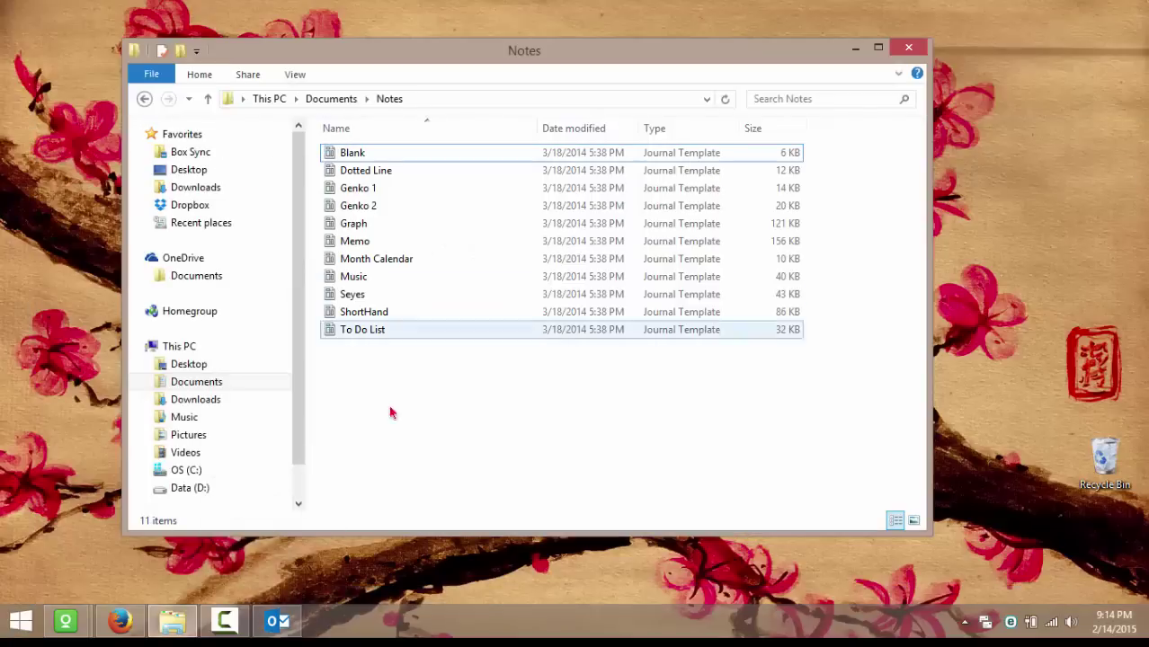
click(855, 51)
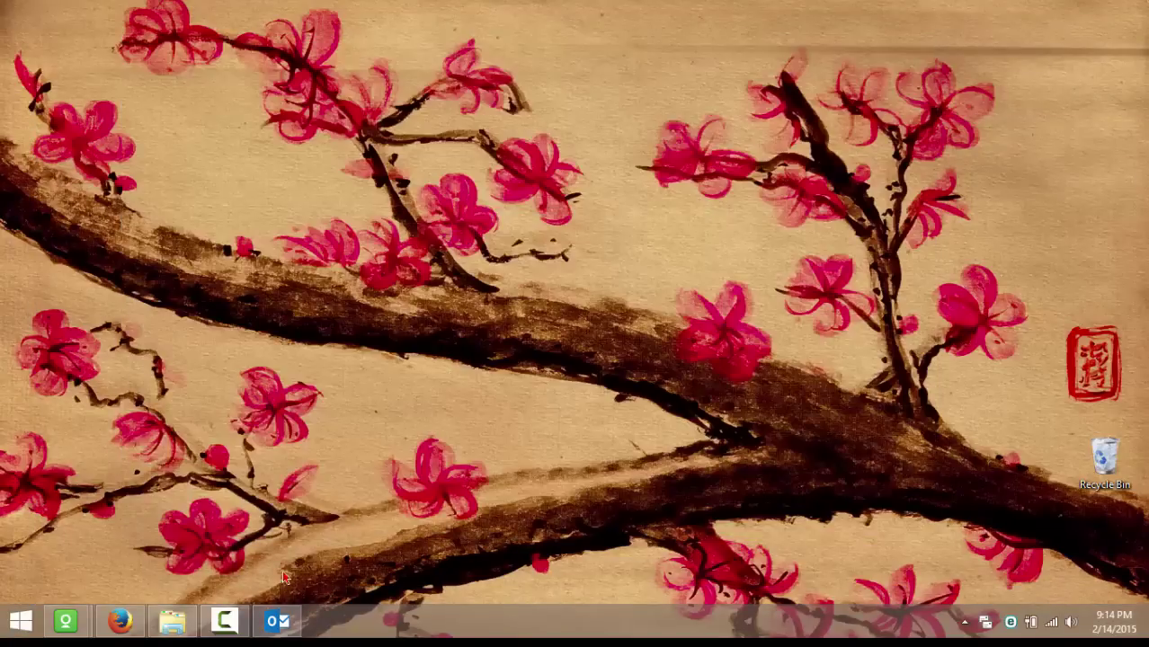
click(276, 620)
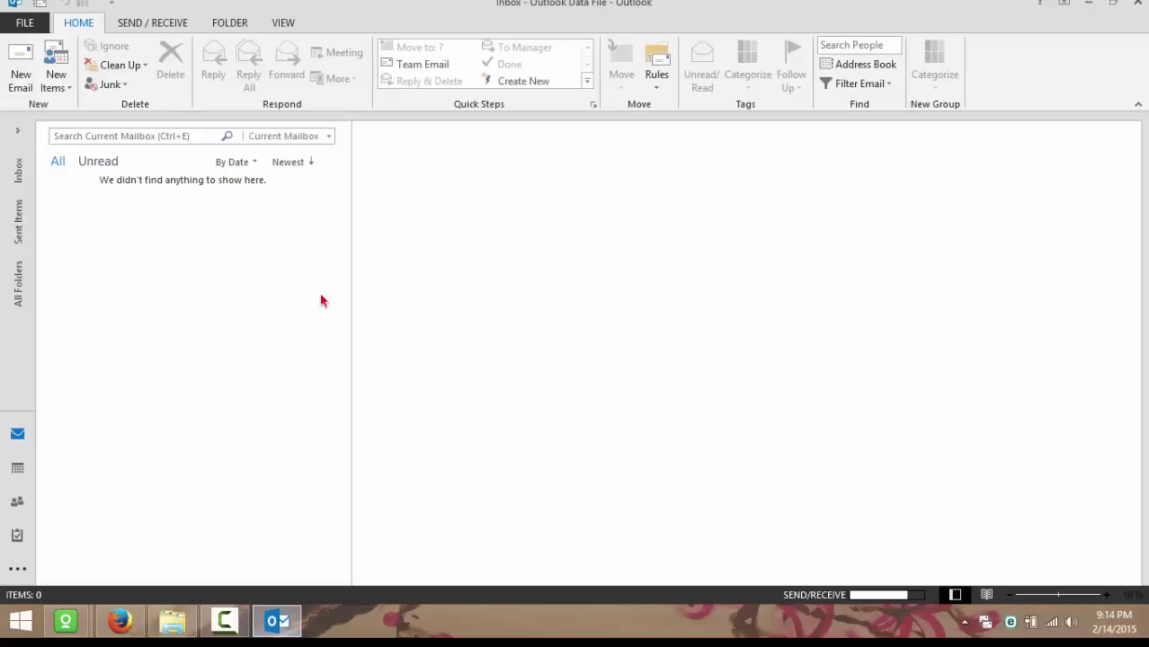
click(19, 133)
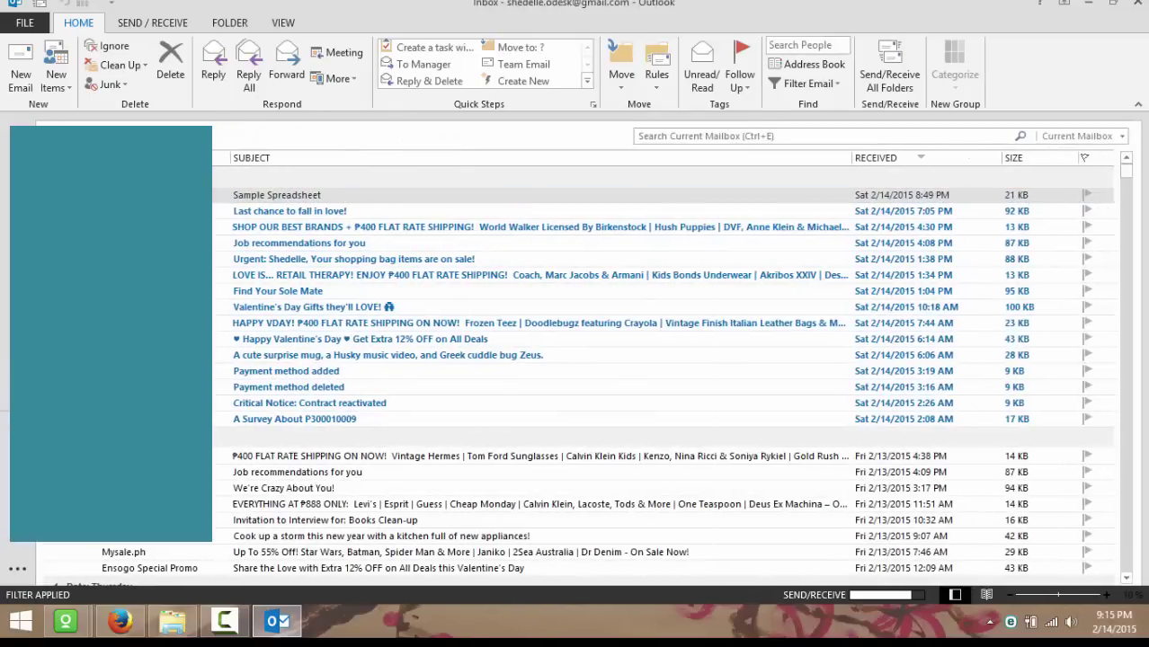
Step: Open the Attachment Handling settings in the Trust Center of Outlook's options
click(25, 24)
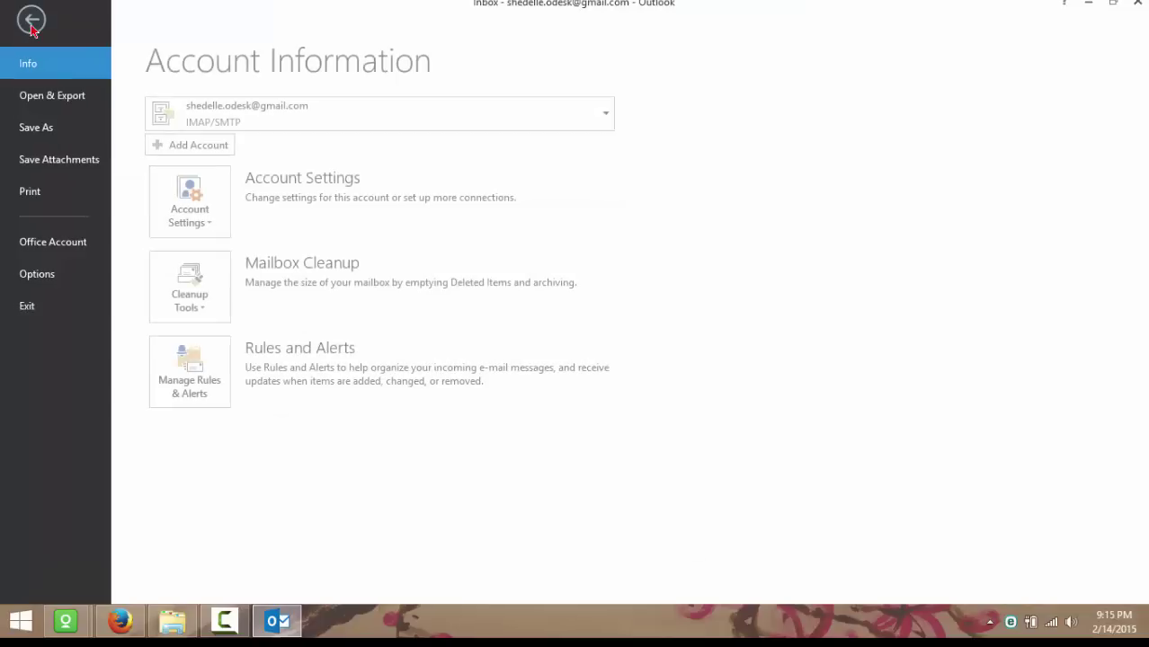
click(61, 277)
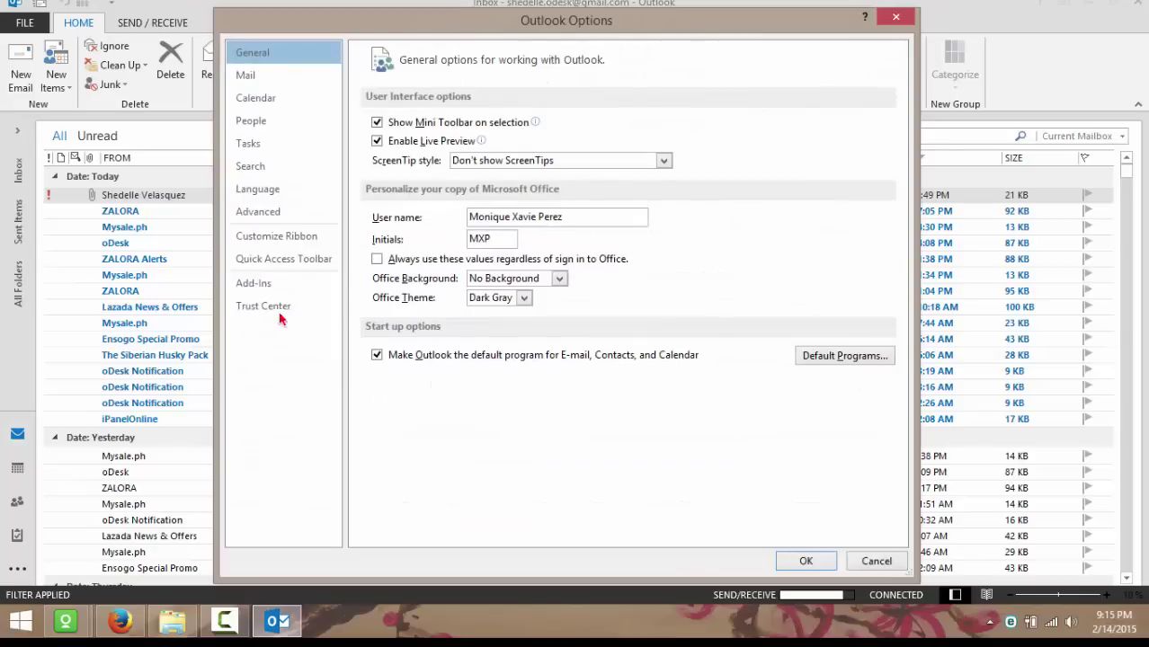
click(279, 309)
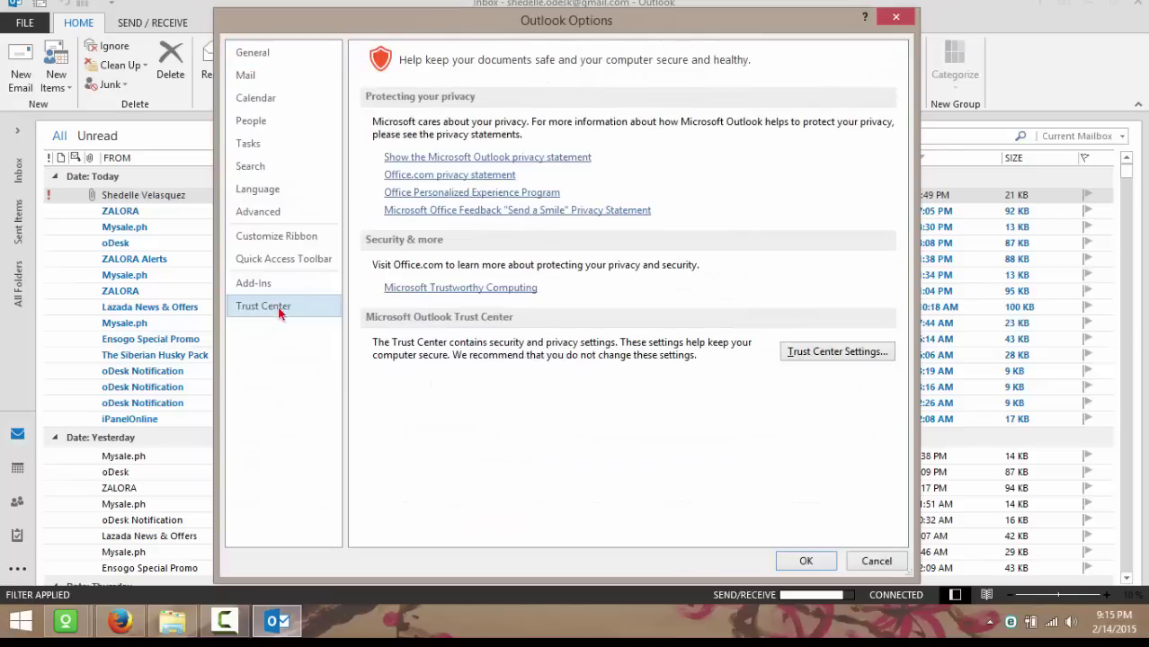
click(837, 353)
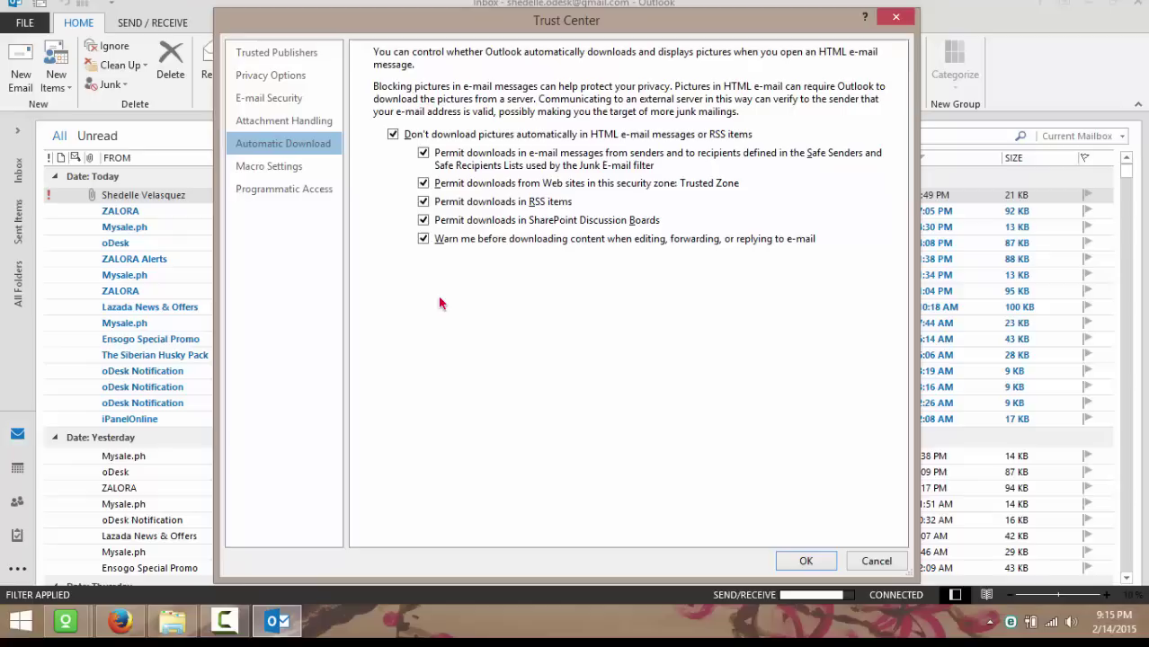
click(283, 124)
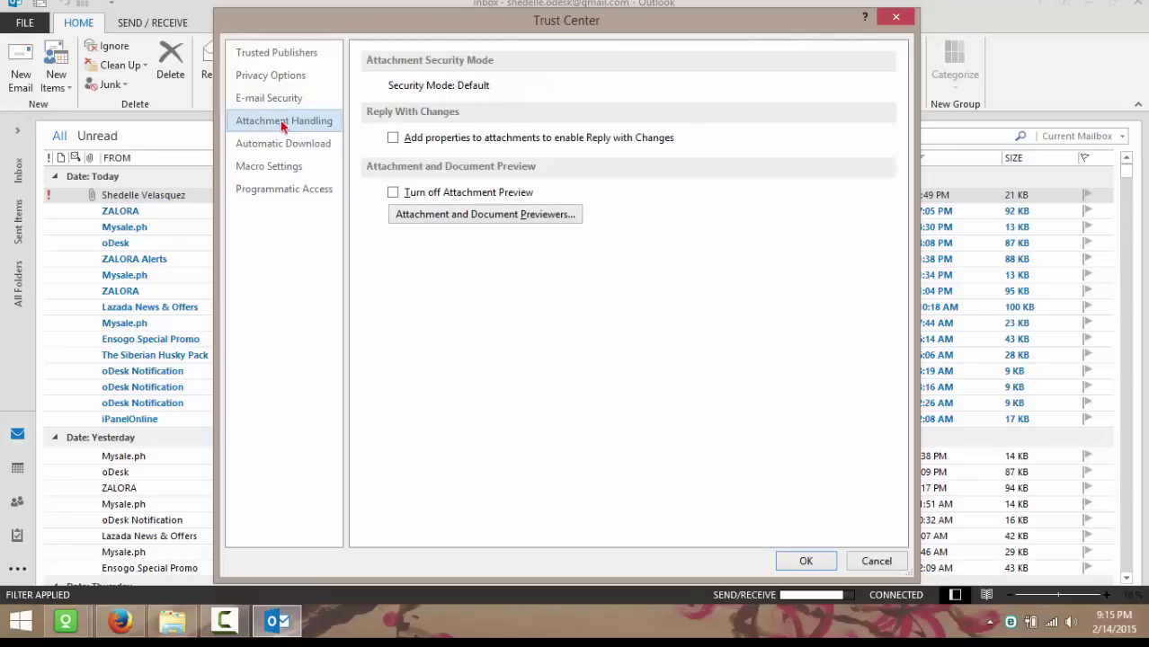
Step: Disable the Microsoft Excel previewer among the attachment and document previewers, and save the Trust Center settings
click(506, 219)
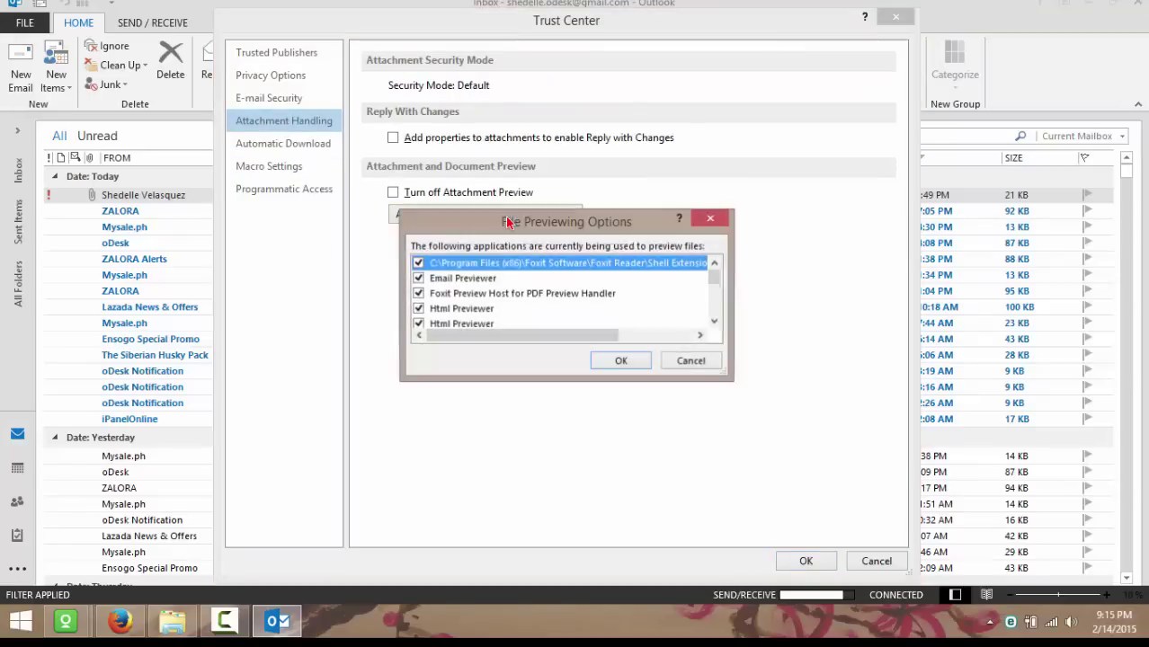
click(716, 323)
click(716, 323)
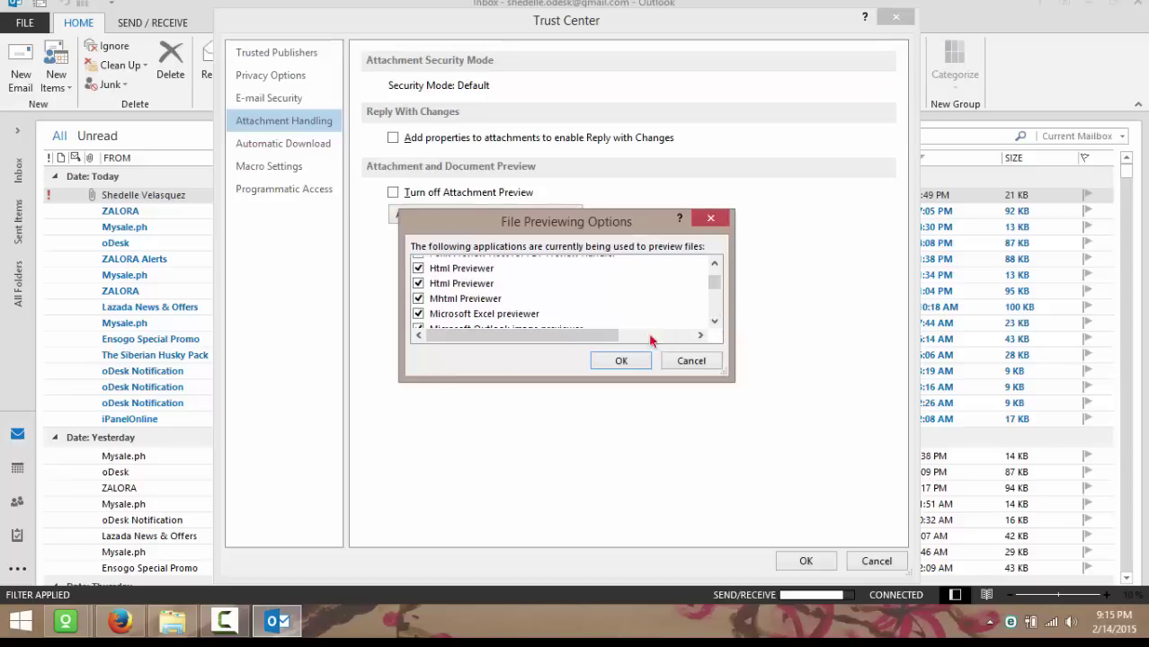
click(419, 314)
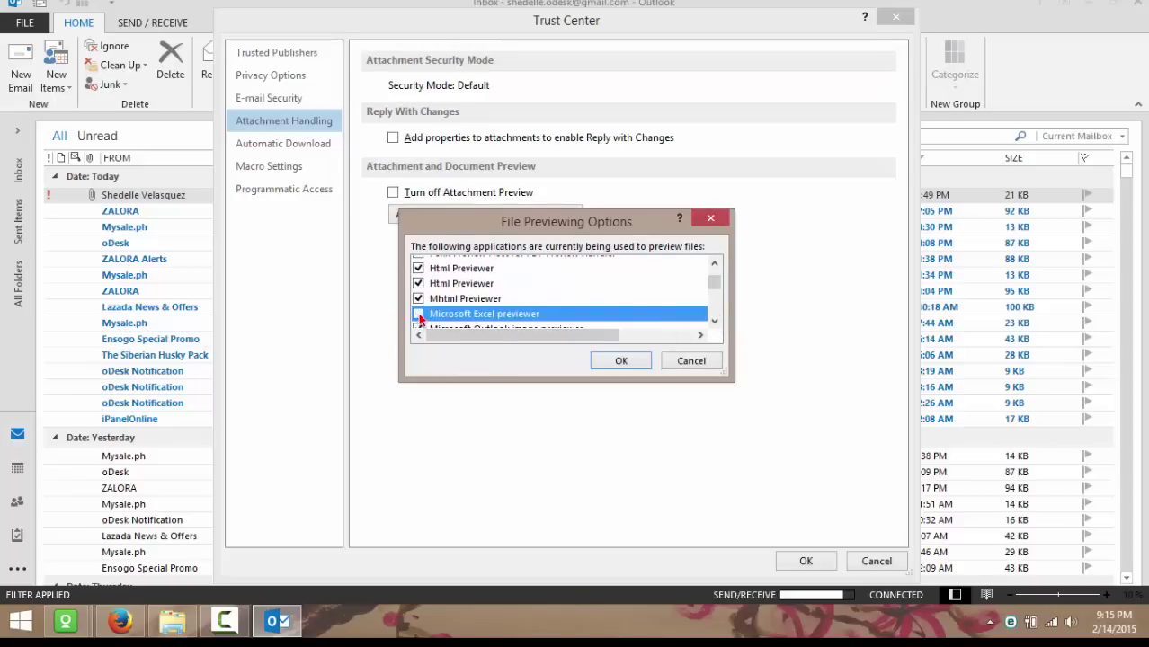
click(621, 362)
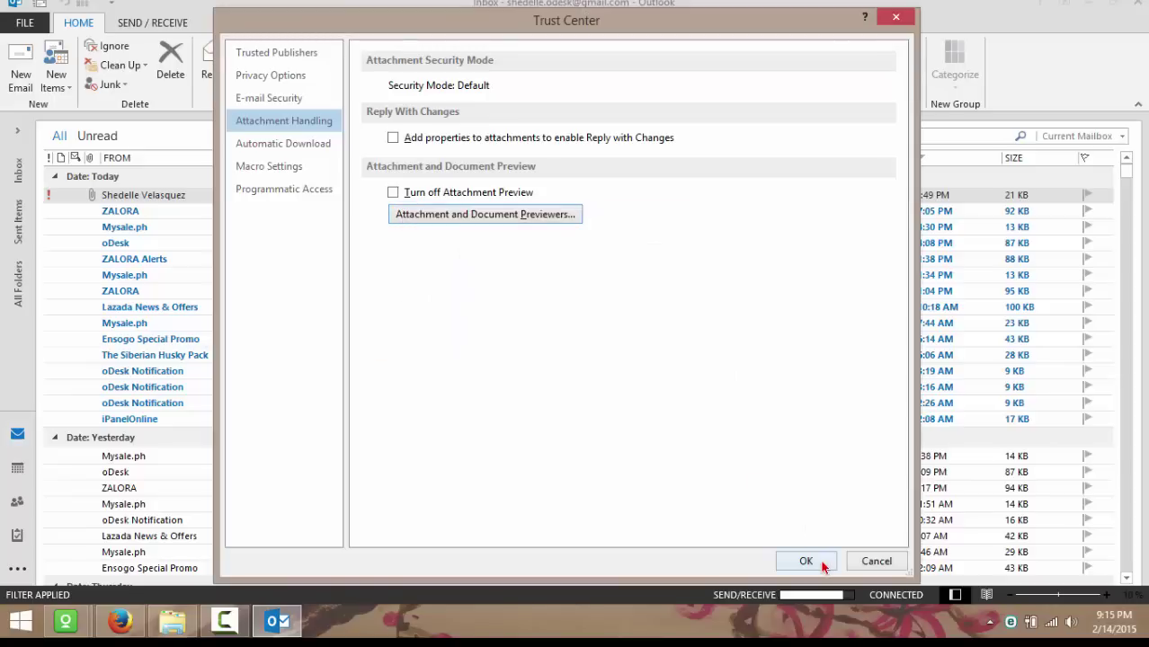
click(819, 568)
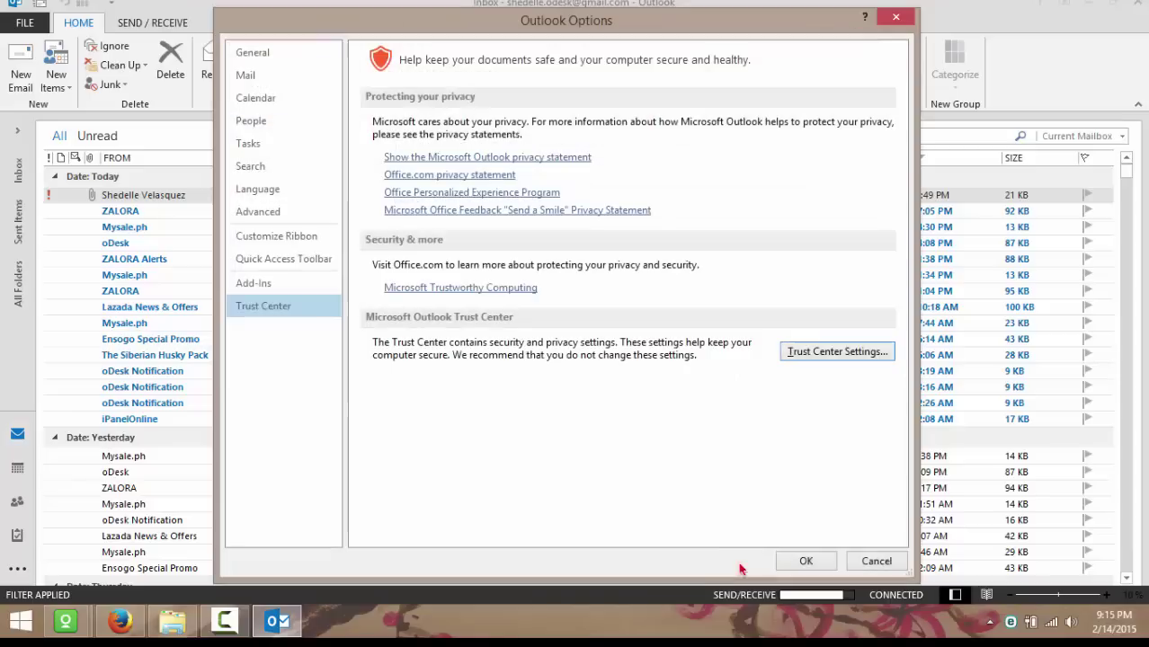
Step: Confirm the Outlook options, open the Sample Spreadsheet message from the Inbox and preview its Sample Spreadsheet.xlsx attachment
click(803, 559)
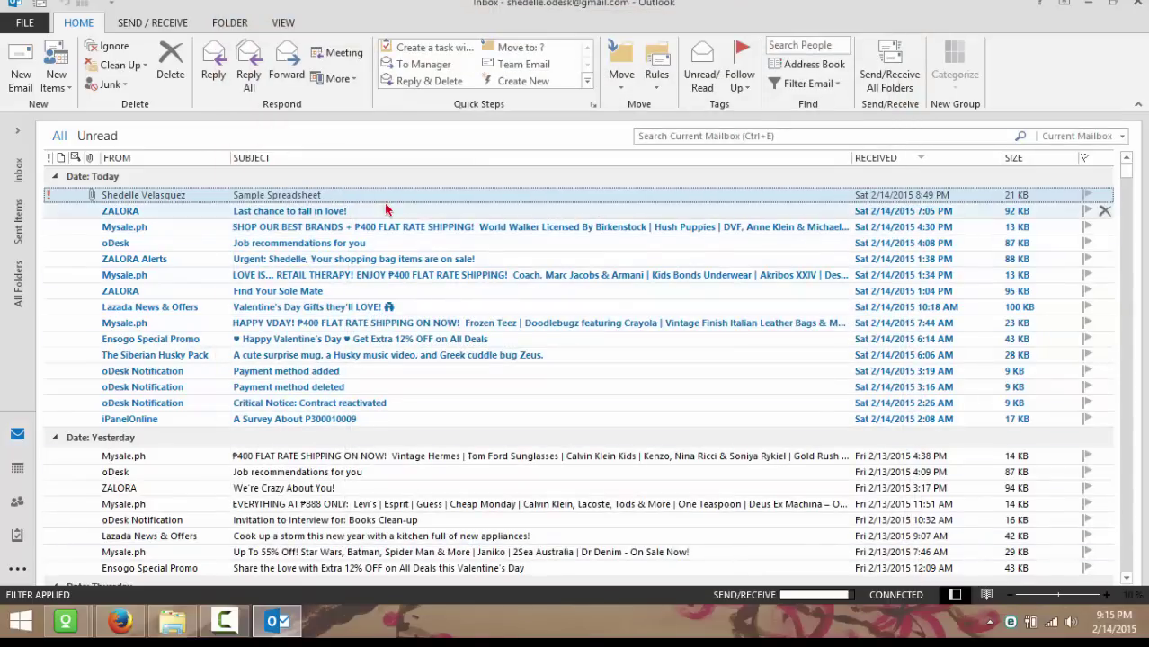
double_click(436, 197)
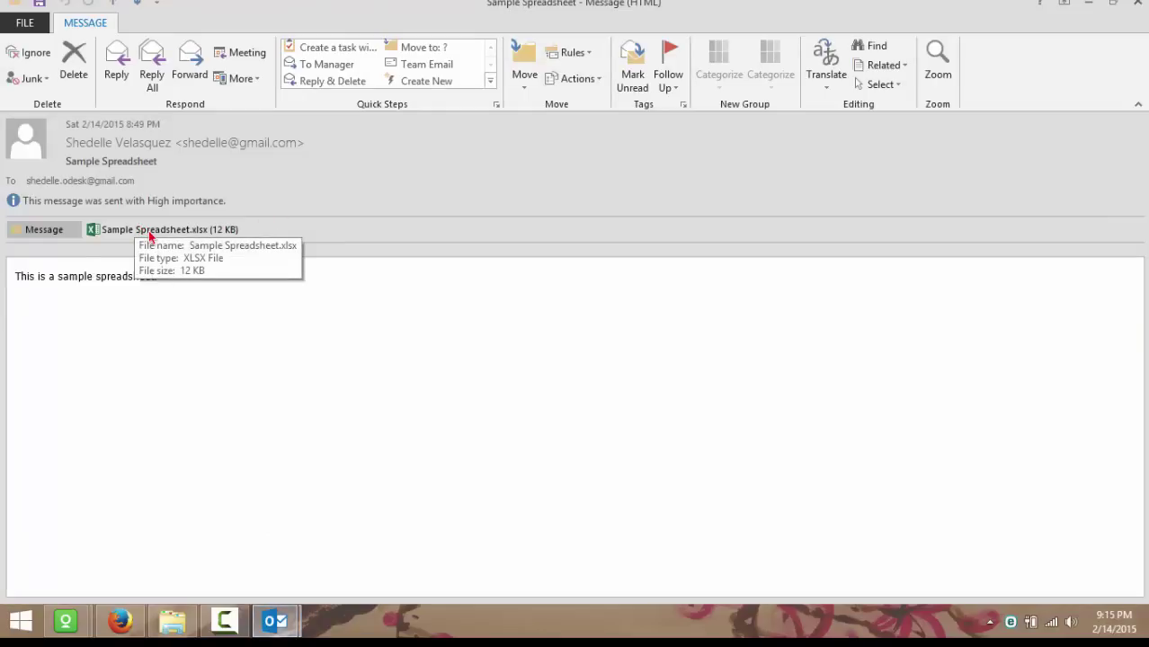
click(150, 231)
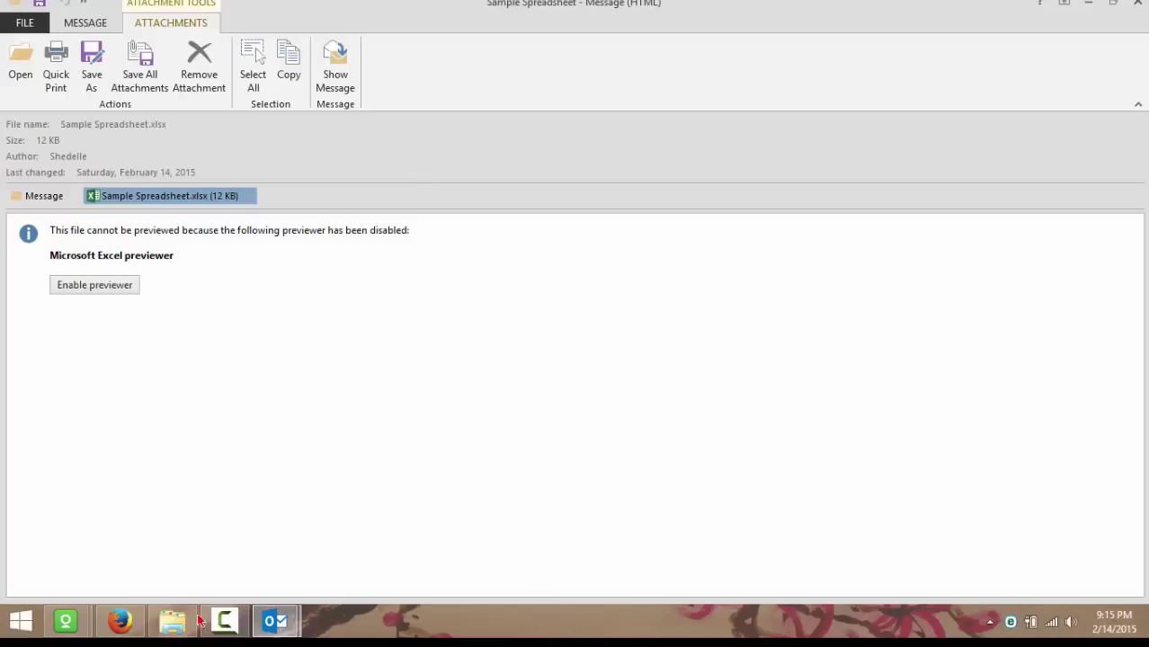
Step: Copy the Sample Spreadsheet.xlsx attachment from the message into the Notes folder under Documents in File Explorer
click(25, 24)
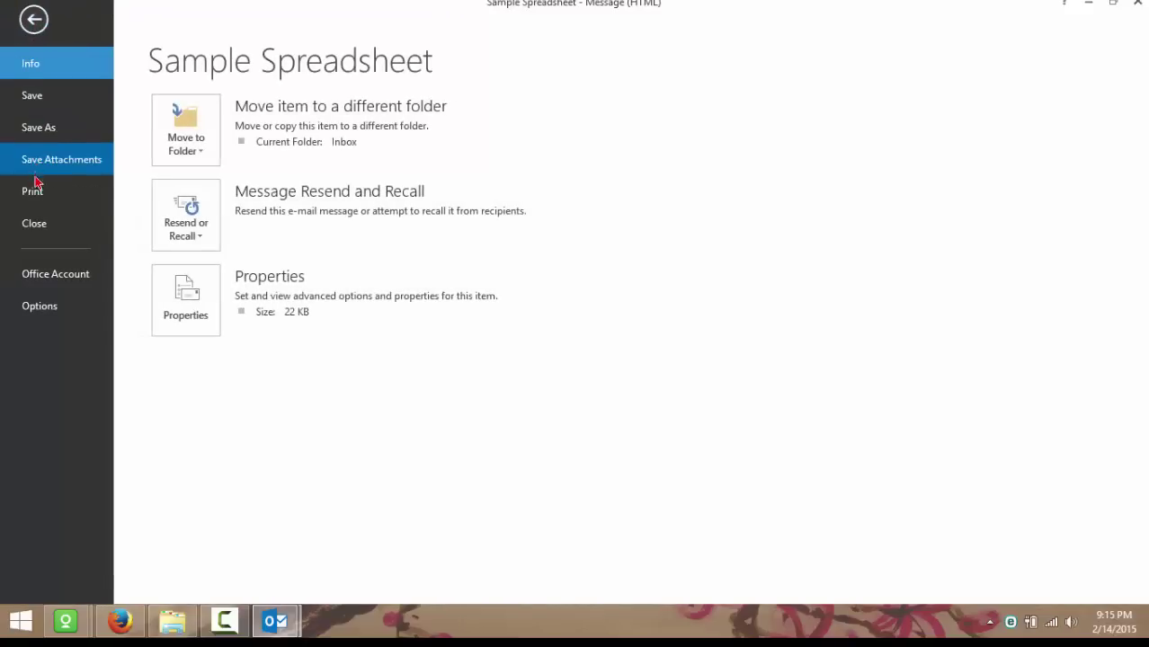
key(Escape)
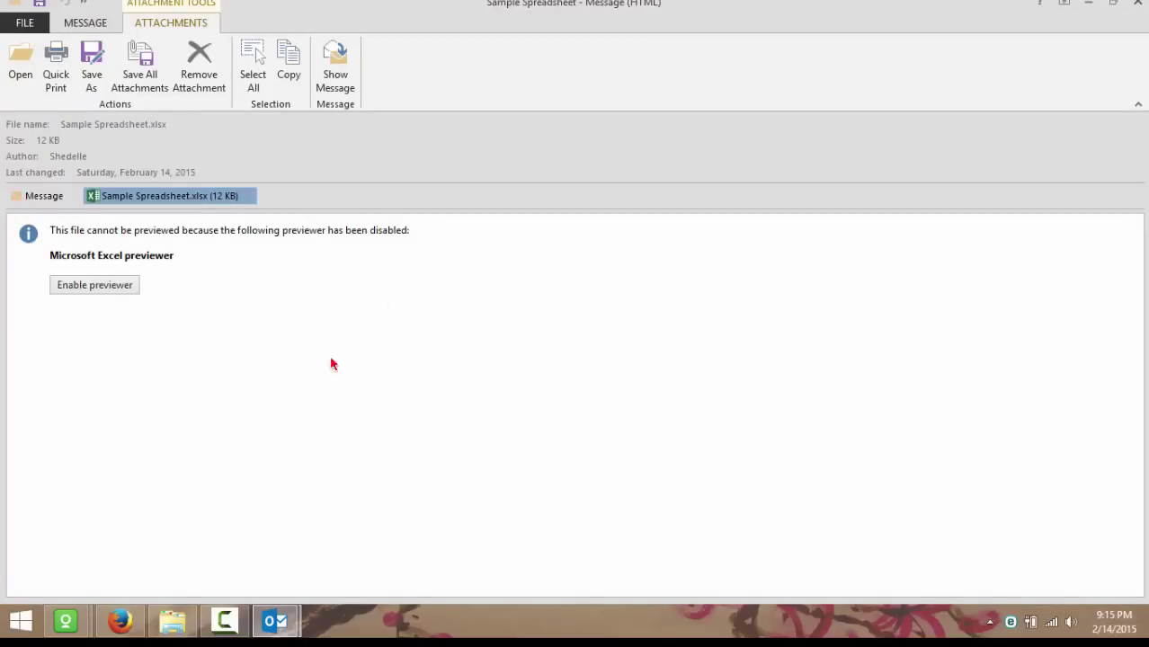
click(172, 621)
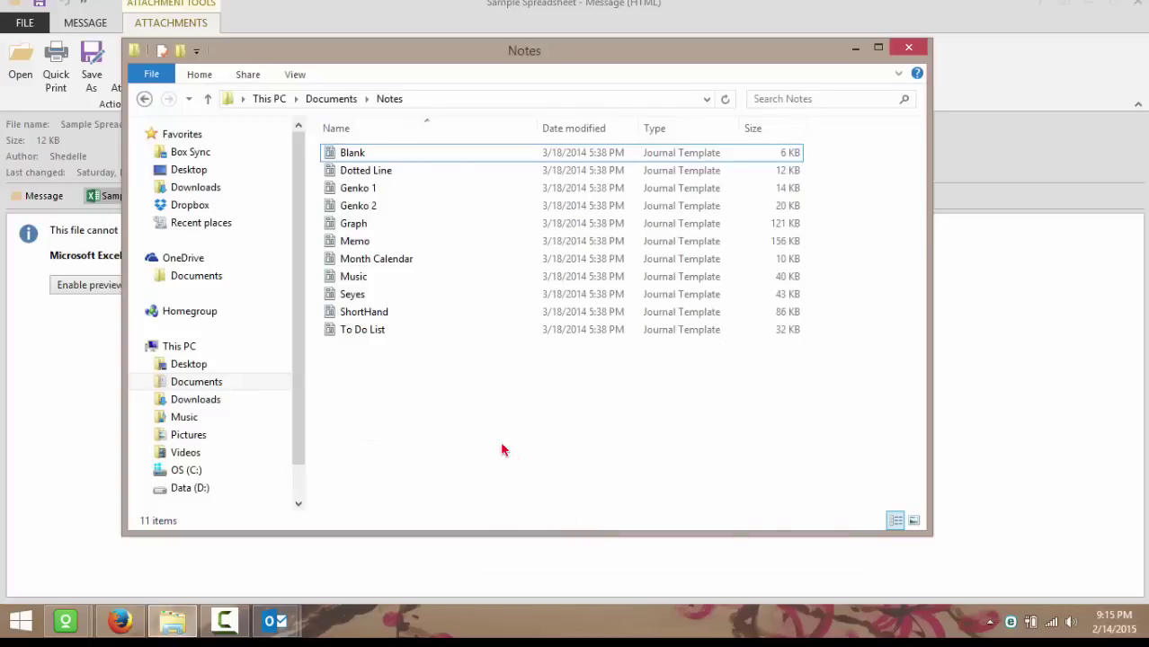
key(ctrl+v)
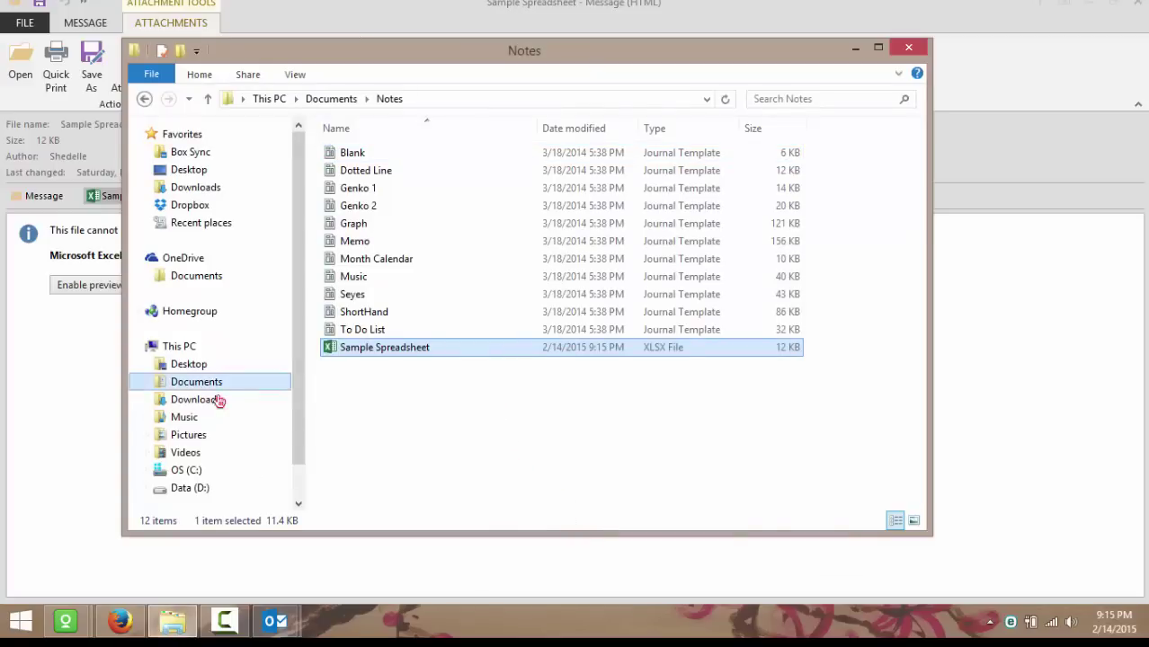
Step: Return to Outlook, close the Sample Spreadsheet message, and minimize both Outlook and the Notes folder window
click(79, 377)
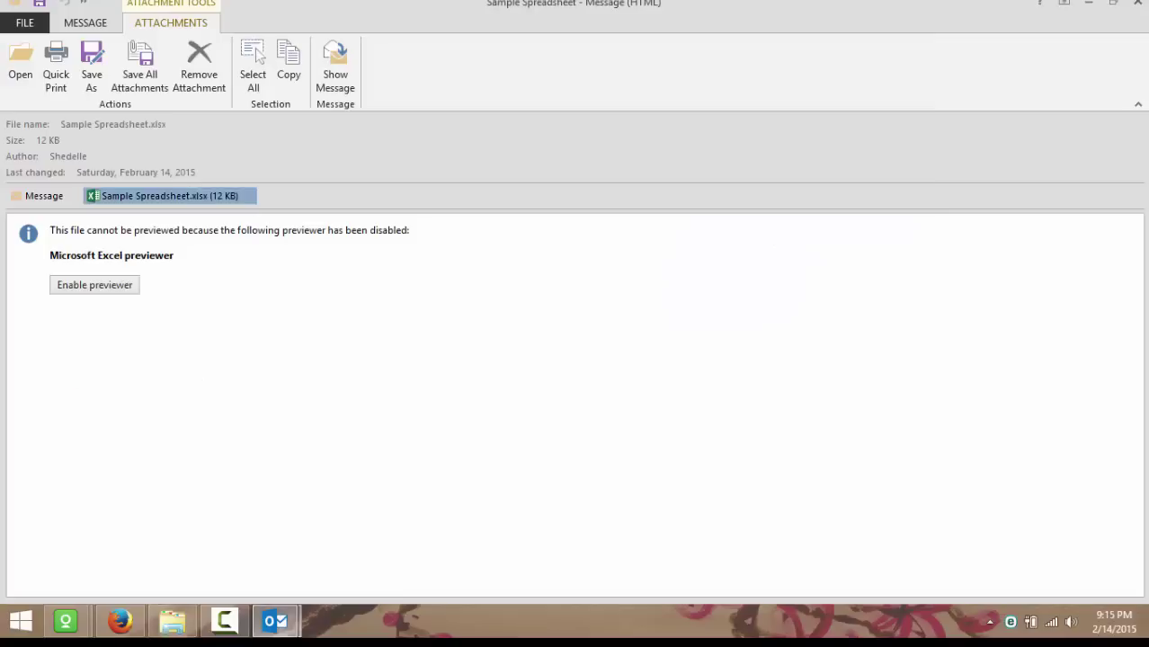
click(1136, 5)
click(542, 12)
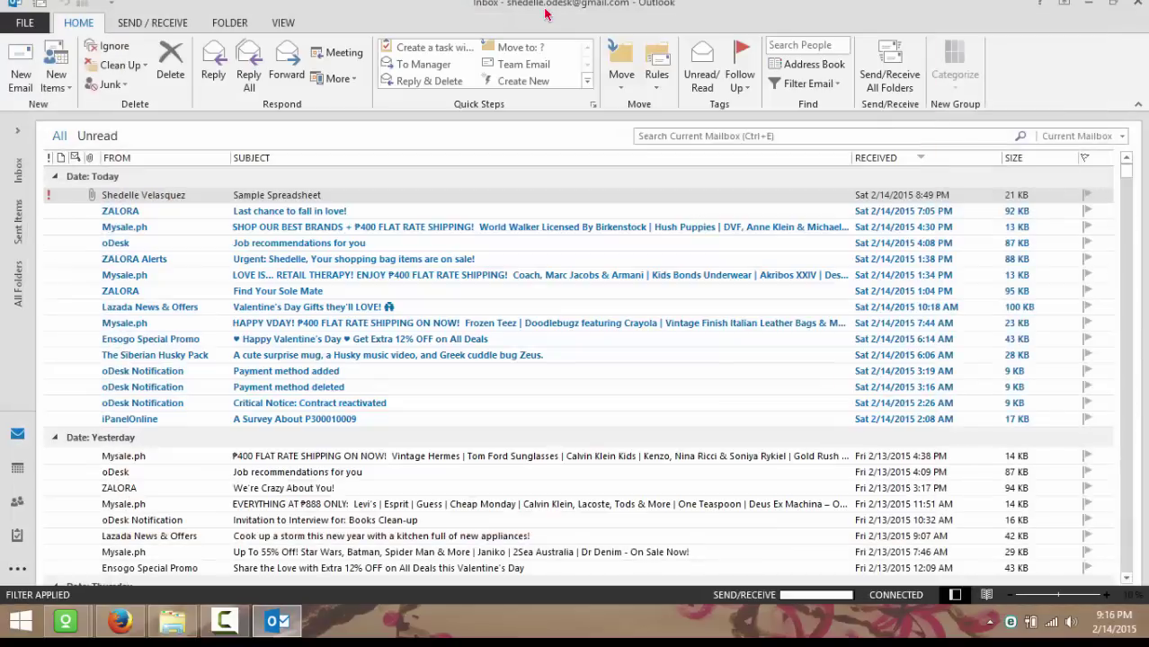
click(1088, 5)
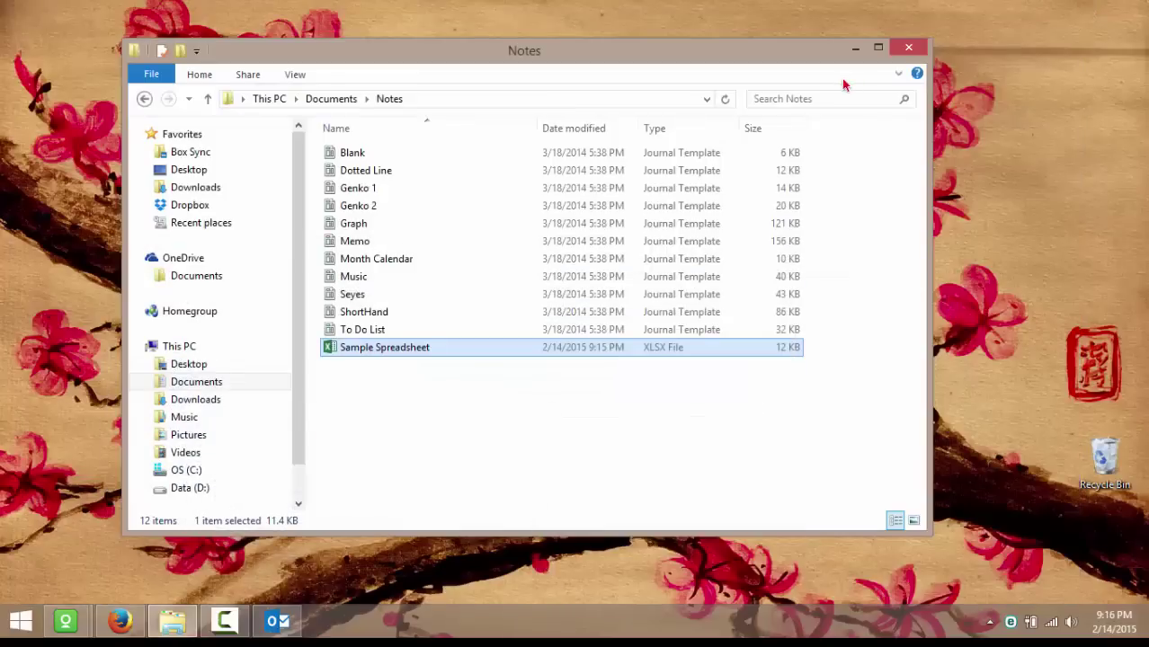
click(855, 49)
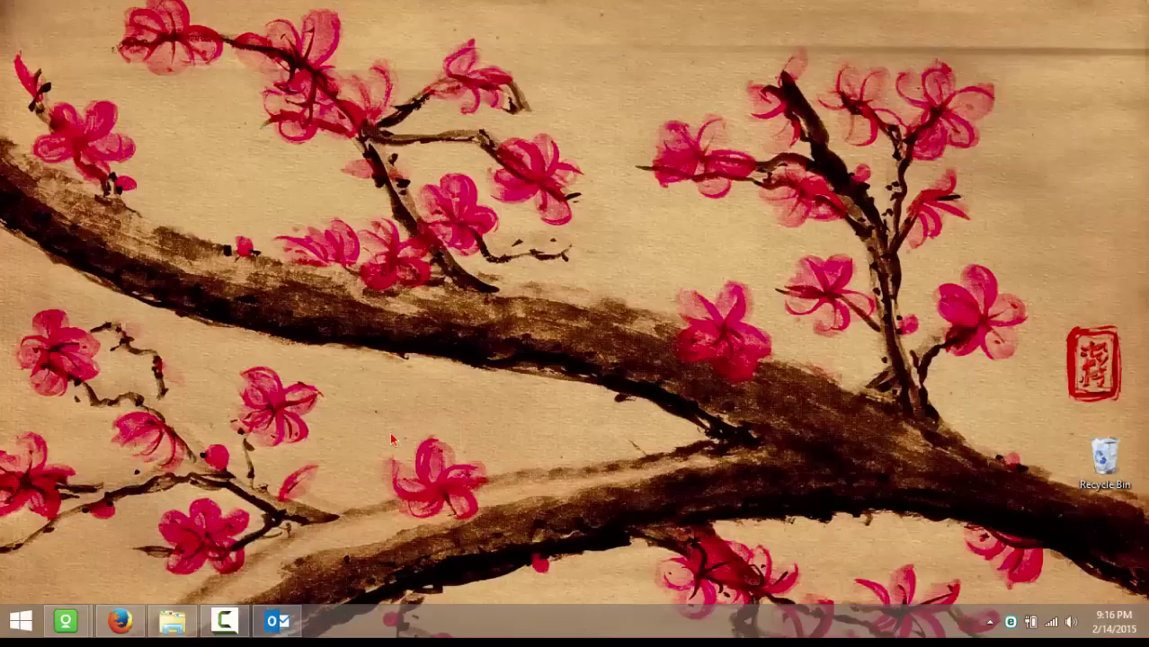